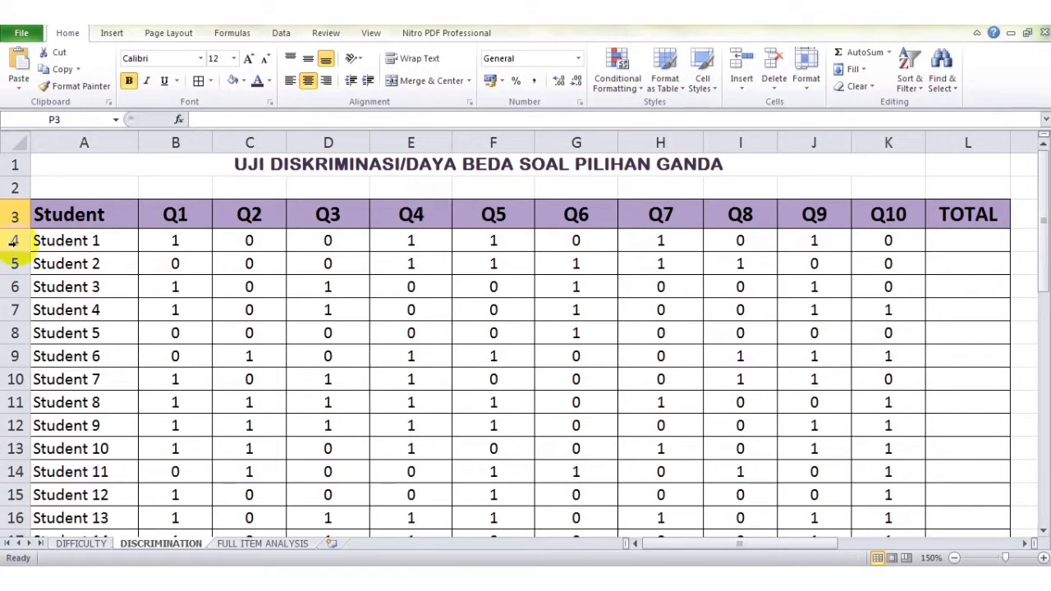
Step: Total Student 1's Q1 to Q10 scores in cell L4 with the formula =SUM(B4:K4)
left_click(37, 219)
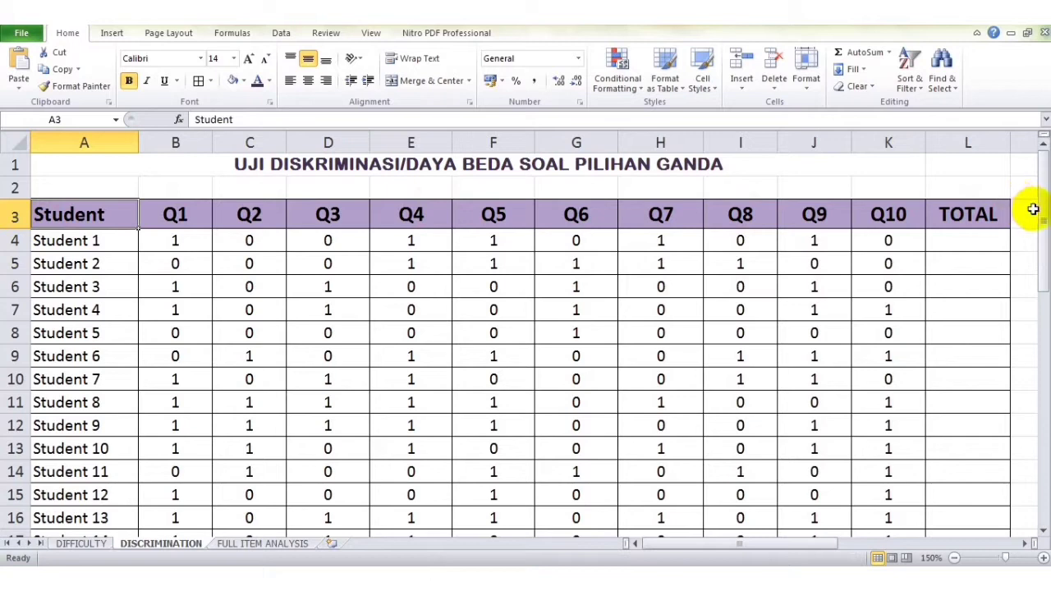
mouse_move(1047, 215)
left_mouse_down()
mouse_move(1045, 224)
mouse_move(1045, 197)
left_mouse_up()
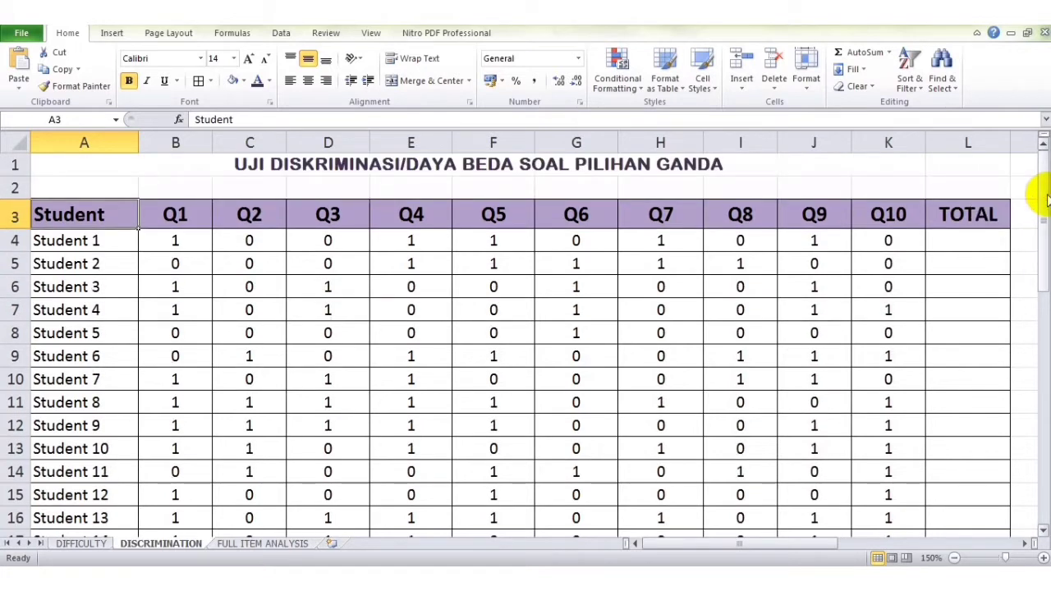
left_click(968, 237)
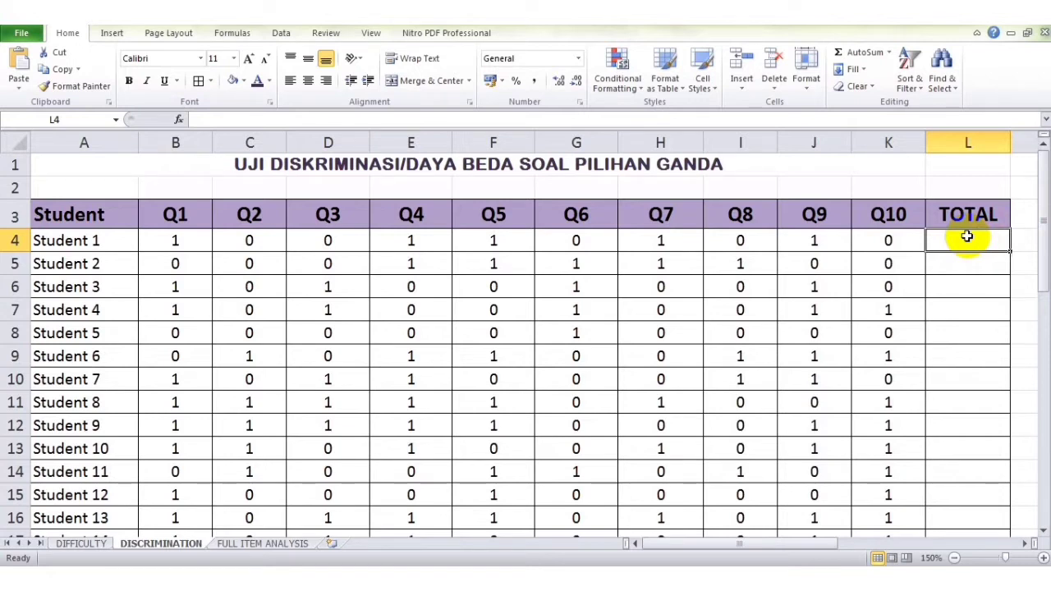
type("=")
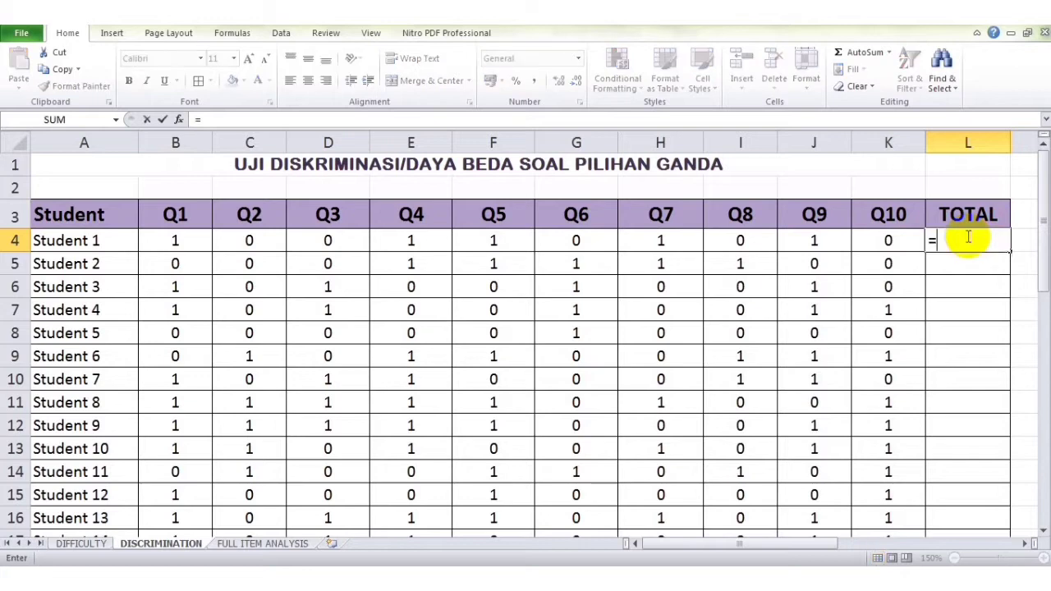
type("SUM")
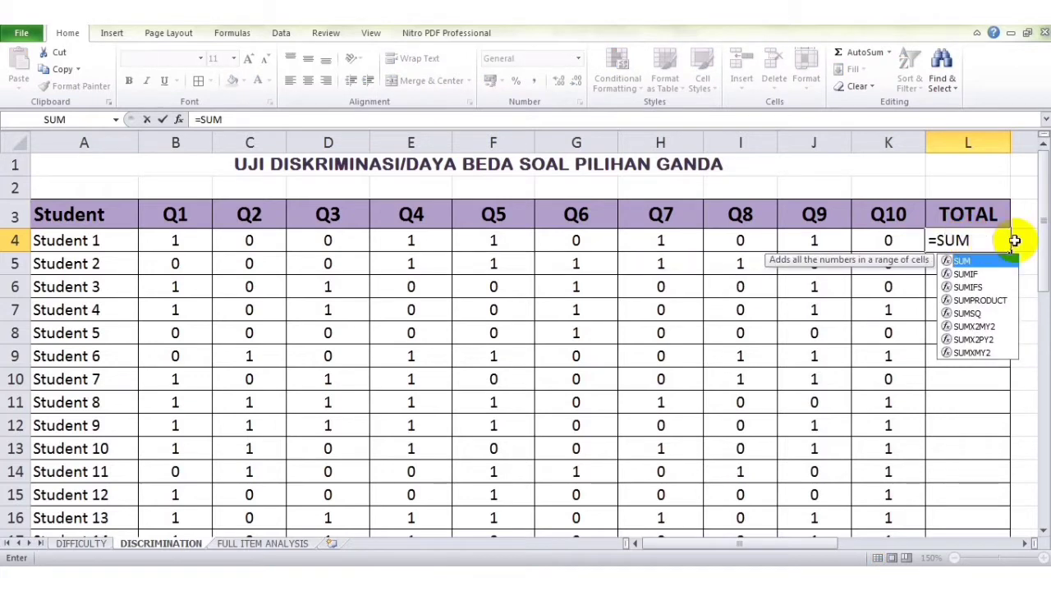
double_click(988, 265)
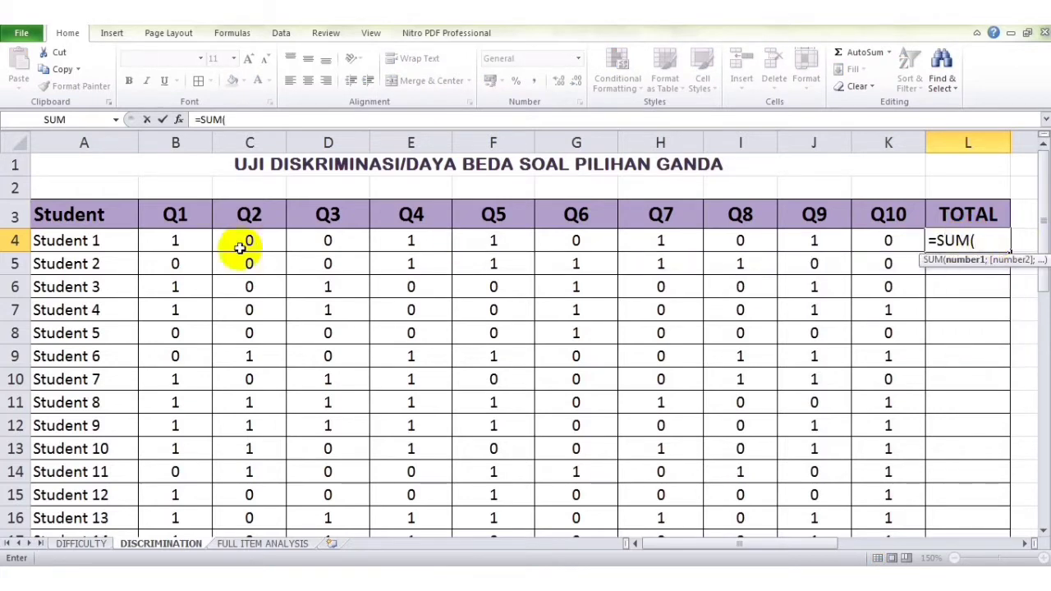
left_click(197, 244)
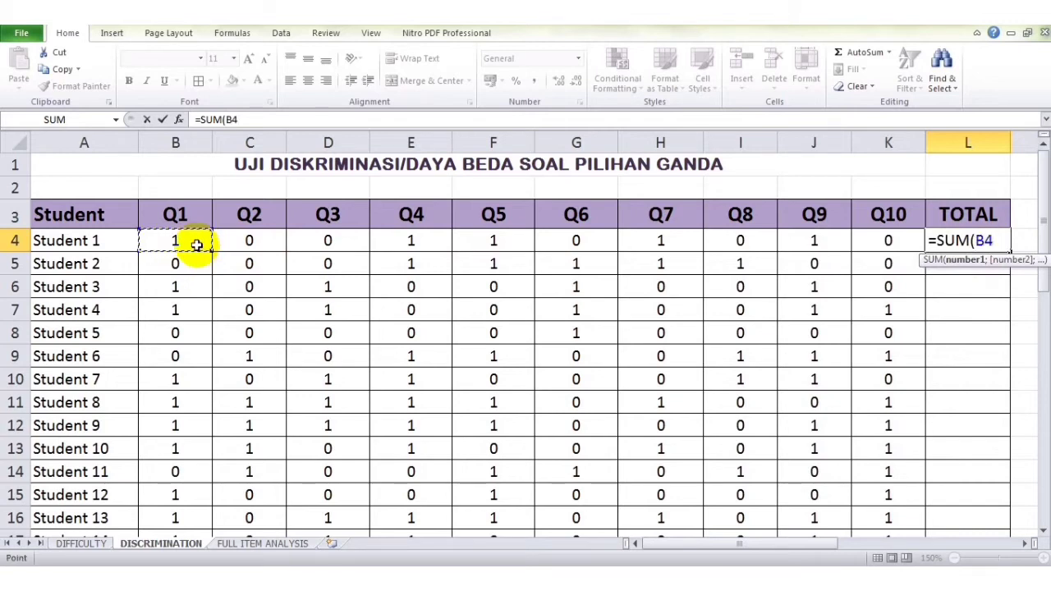
key("shift+Right")
key("shift+Right")
key("shift+Right")
key("shift+Right")
key("shift+Right")
key("shift+Right")
key("shift+Right")
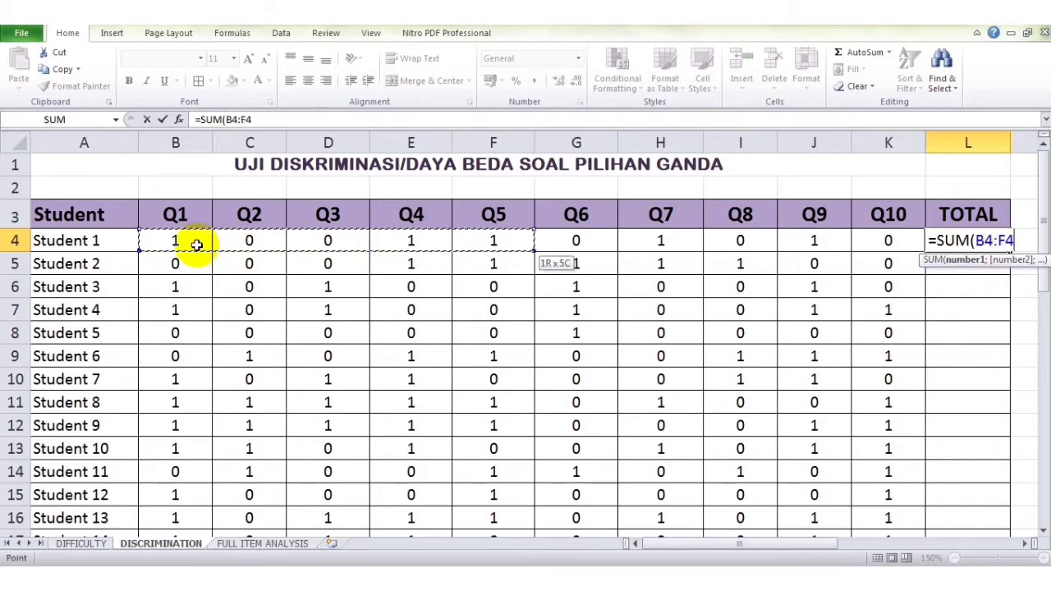
key("shift+Right")
key("shift+Right")
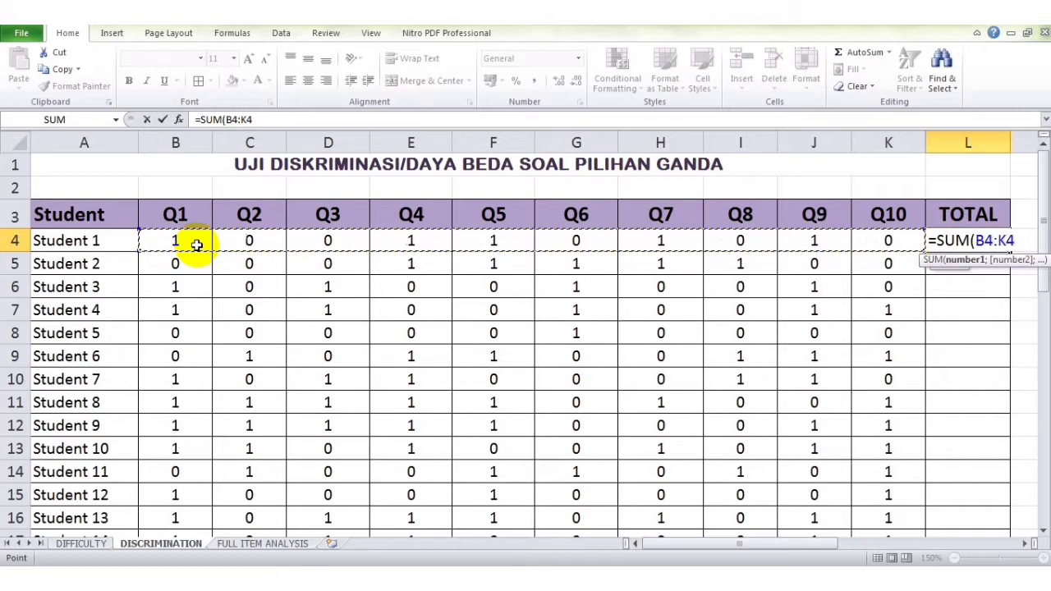
type(")")
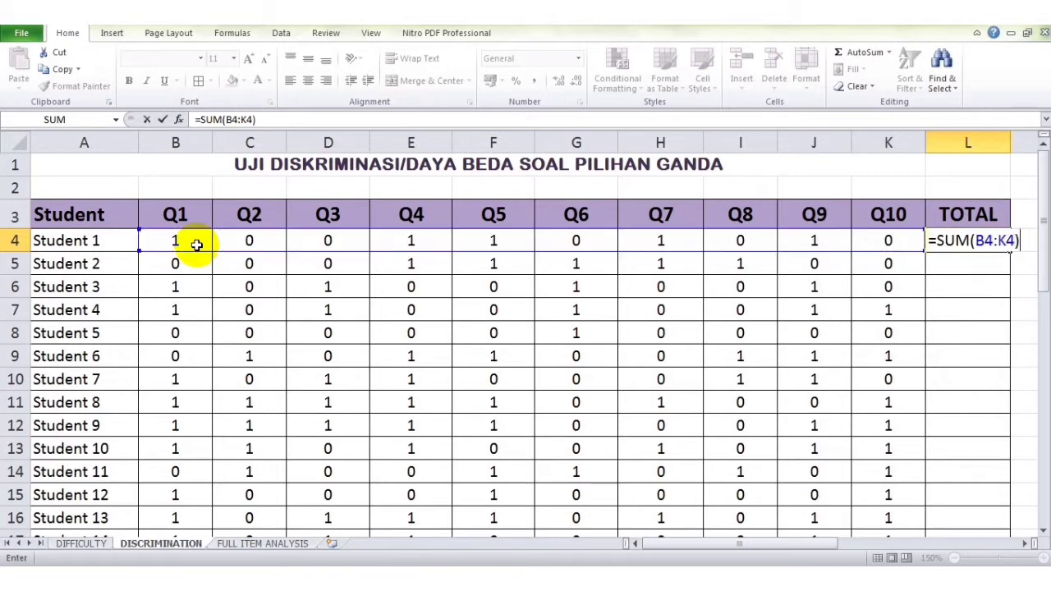
key("Return")
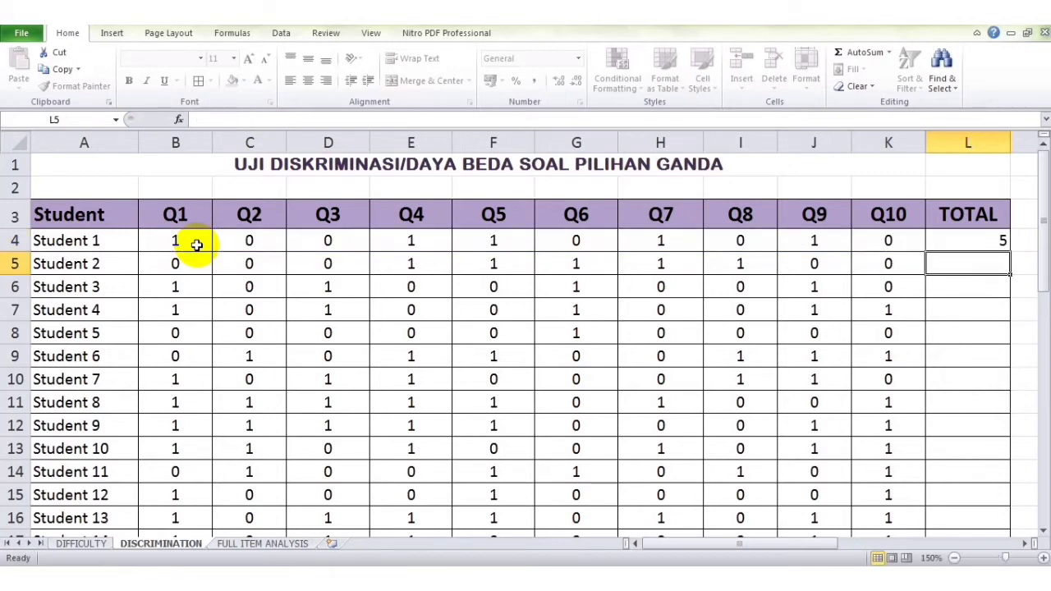
Step: Fill the TOTAL formula from L4 down the column to the last student in row 18
left_click(1007, 250)
left_click_drag(1010, 250, 1004, 493)
left_click_drag(1043, 271, 1045, 228)
Step: Convert the student score range A3:L18 into a table with headers
left_click(153, 226)
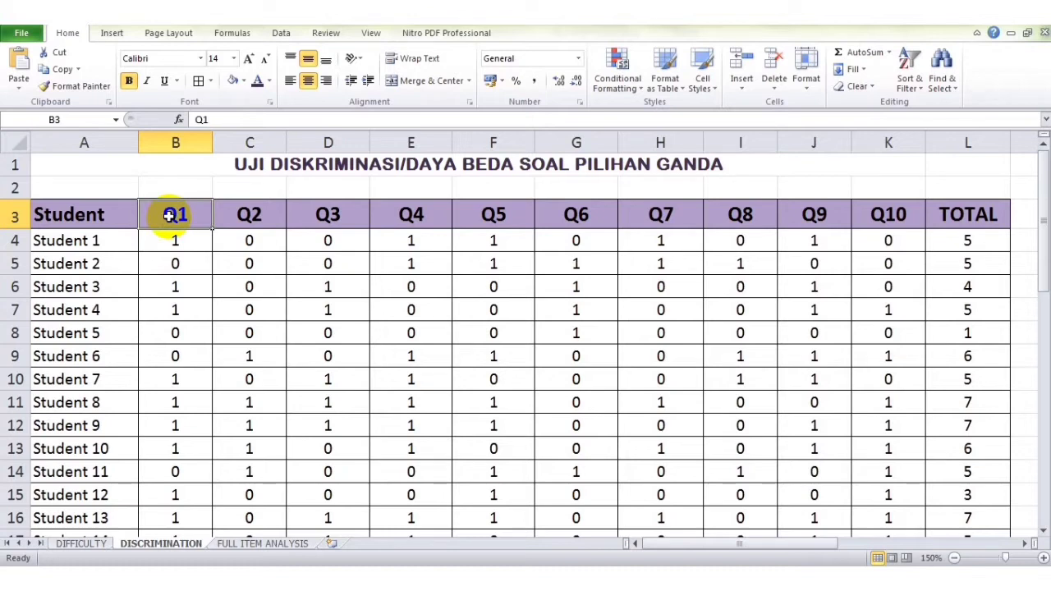
left_click(66, 218)
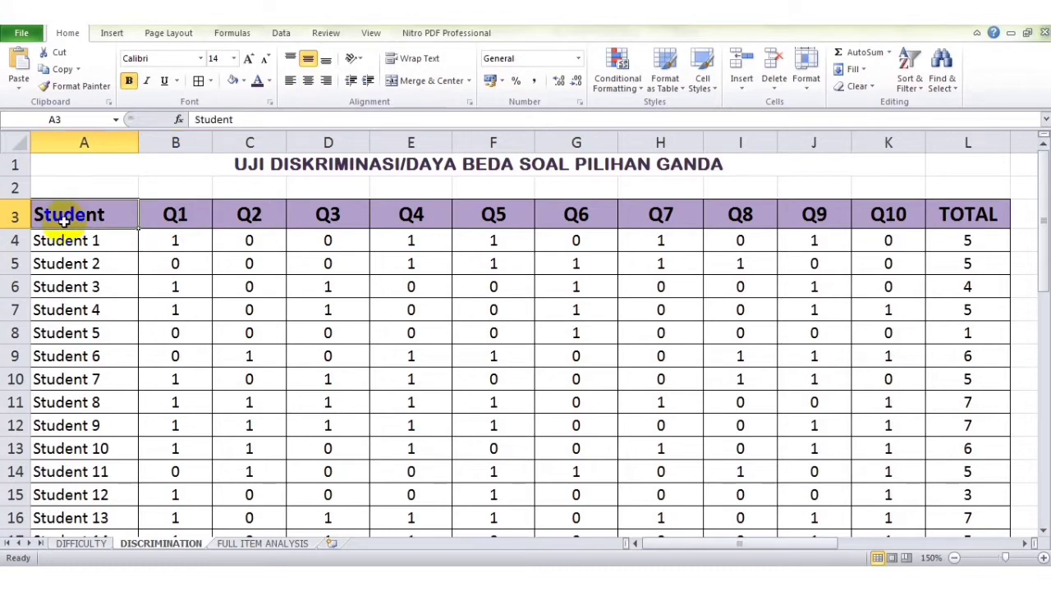
left_click_drag(64, 220, 961, 495)
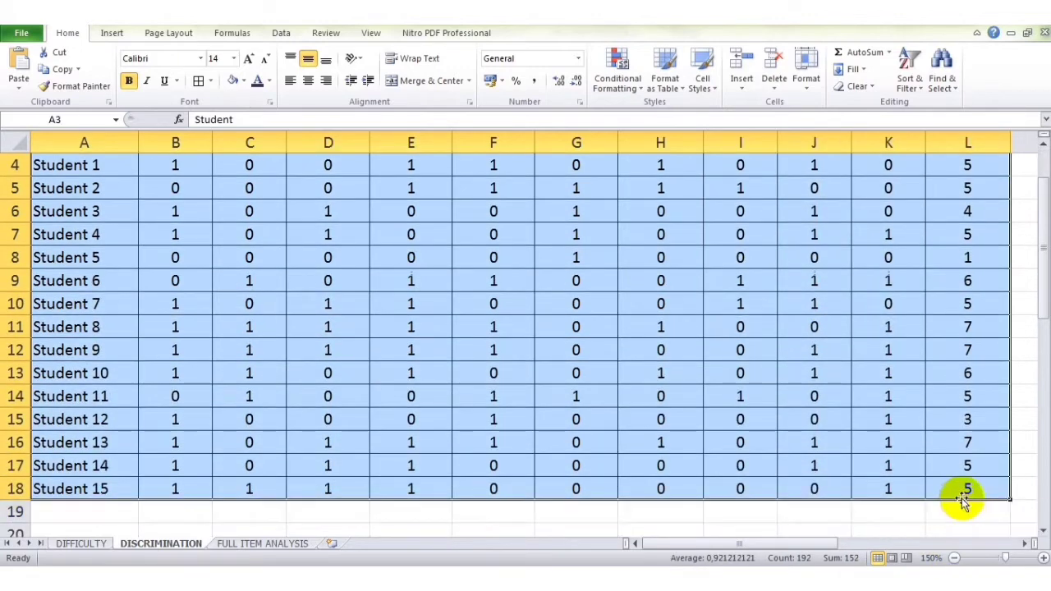
left_click_drag(1044, 294, 1042, 211)
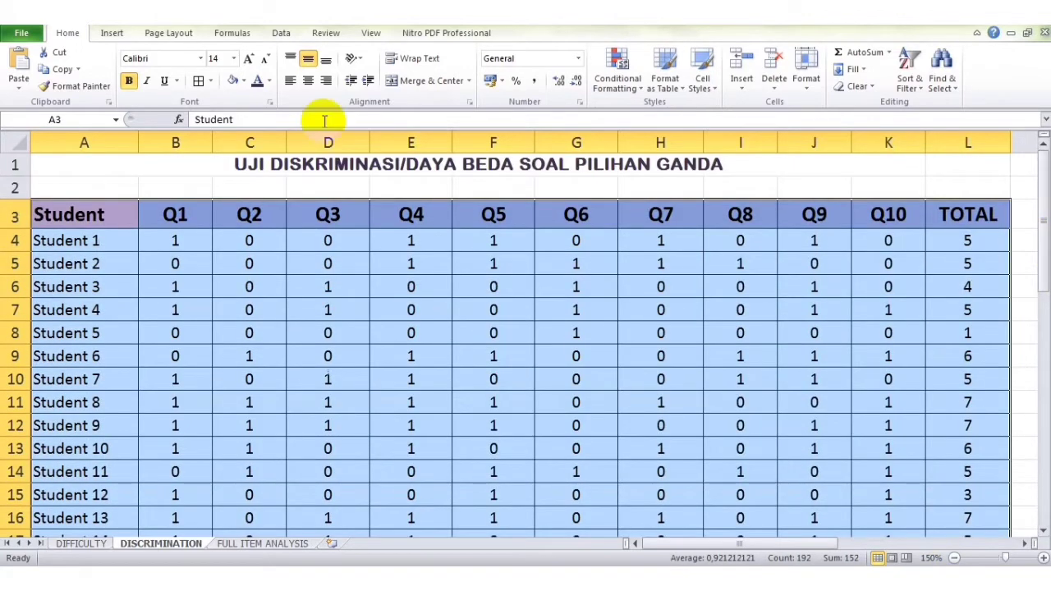
left_click(112, 34)
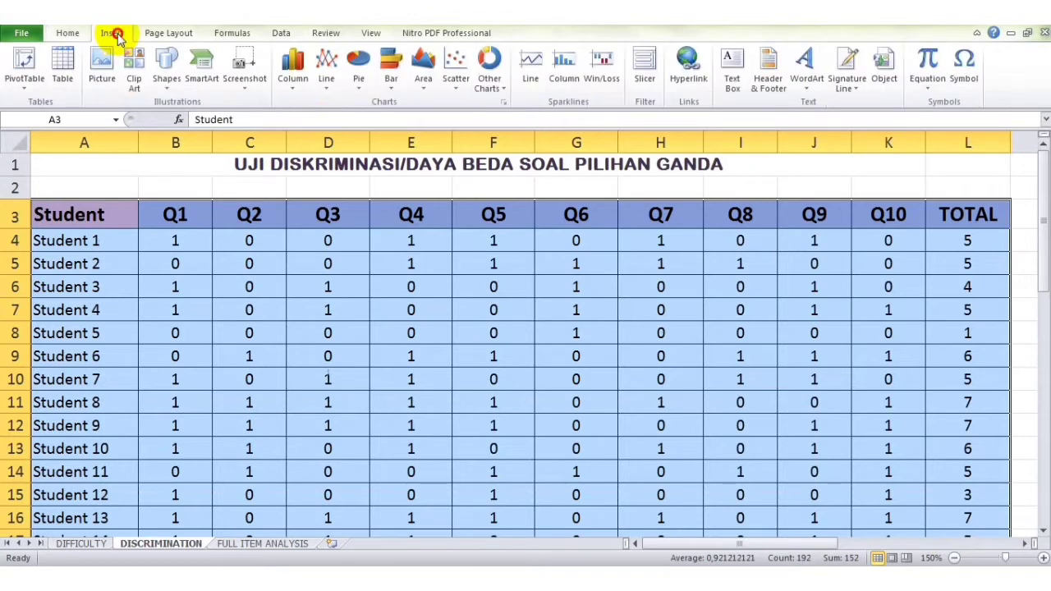
left_click(65, 76)
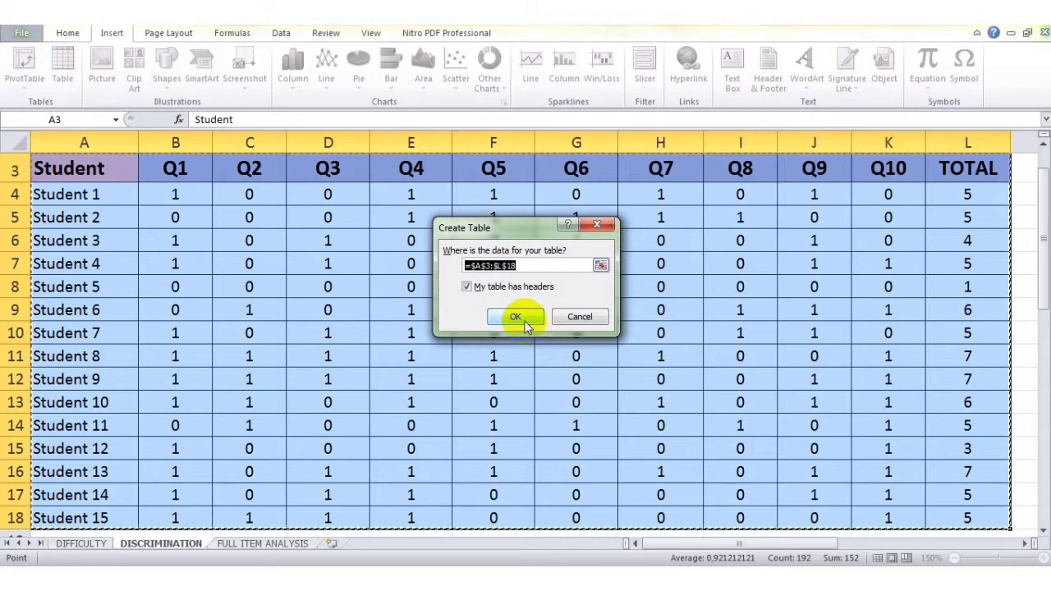
left_click(526, 323)
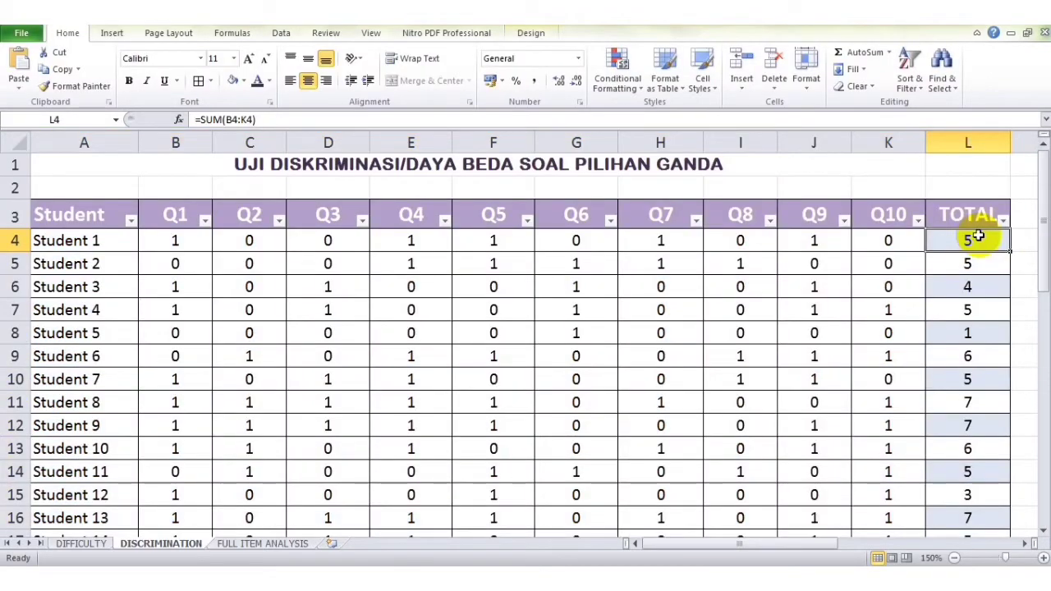
Step: Sort the student table by the TOTAL column from largest to smallest
left_click(987, 217)
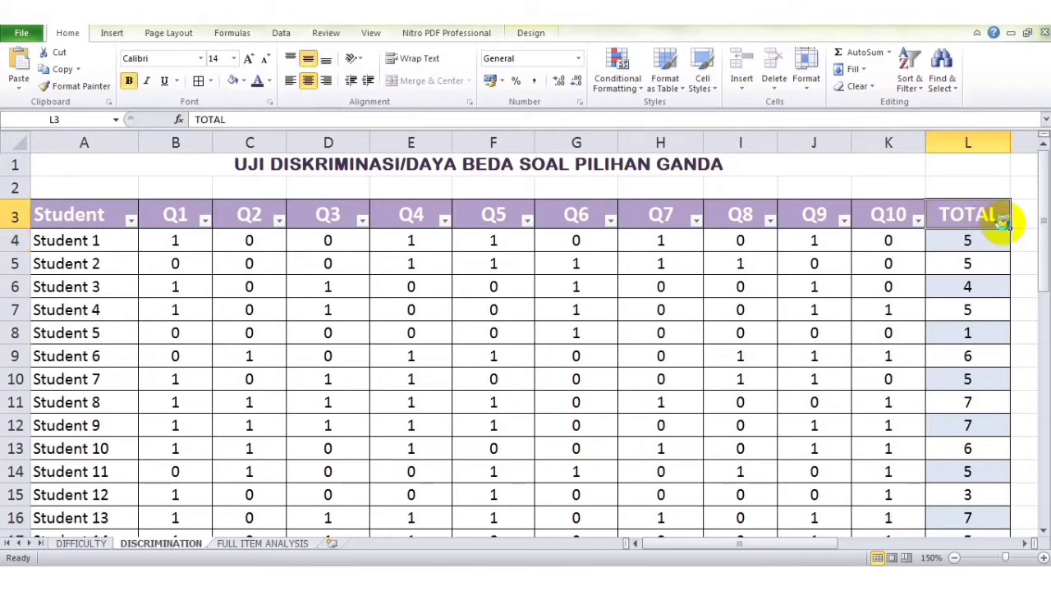
left_click(1003, 220)
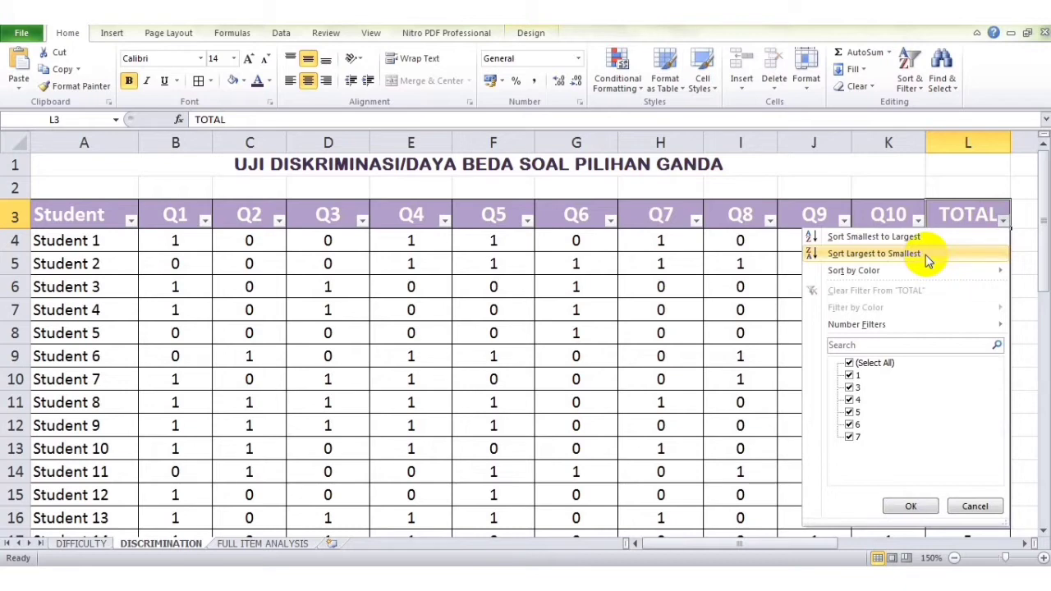
left_click(926, 257)
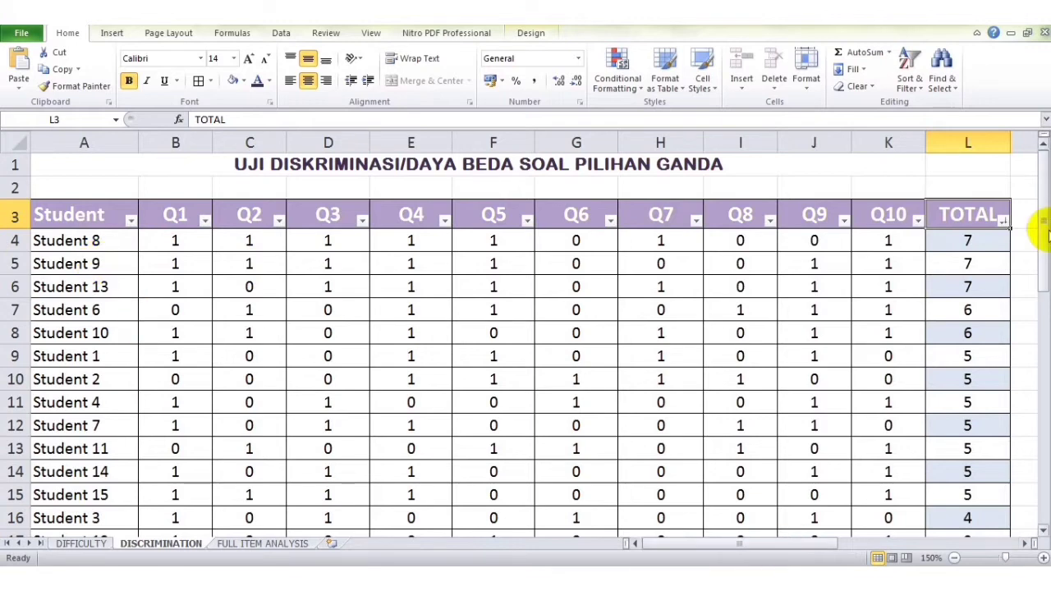
Step: Copy the sorted student names and their Q1 to Q10 scores in A4:K18, leaving out the TOTAL column
left_click_drag(1043, 221, 1043, 317)
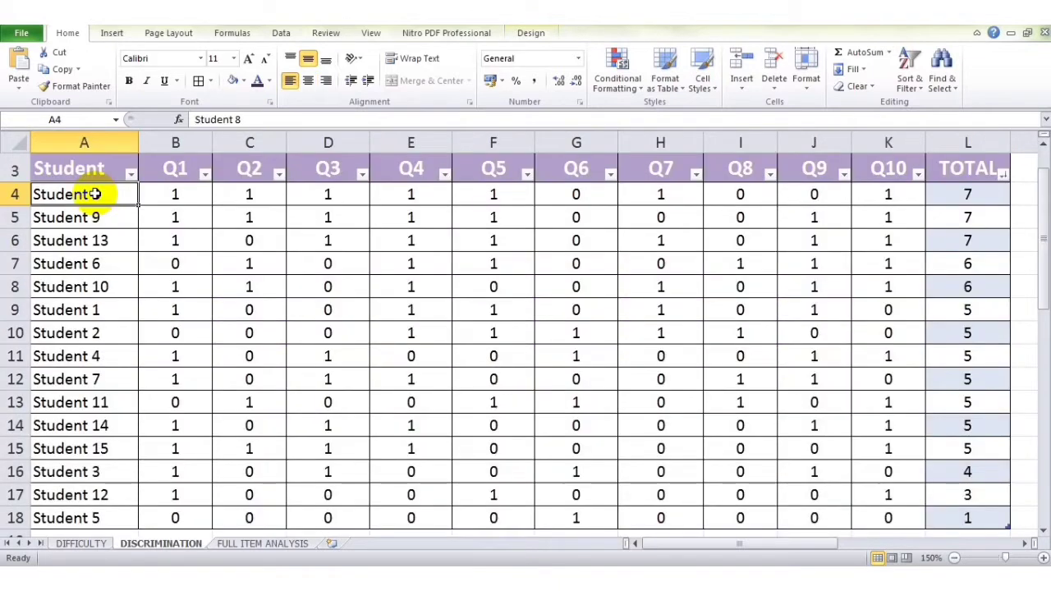
key("shift+Right")
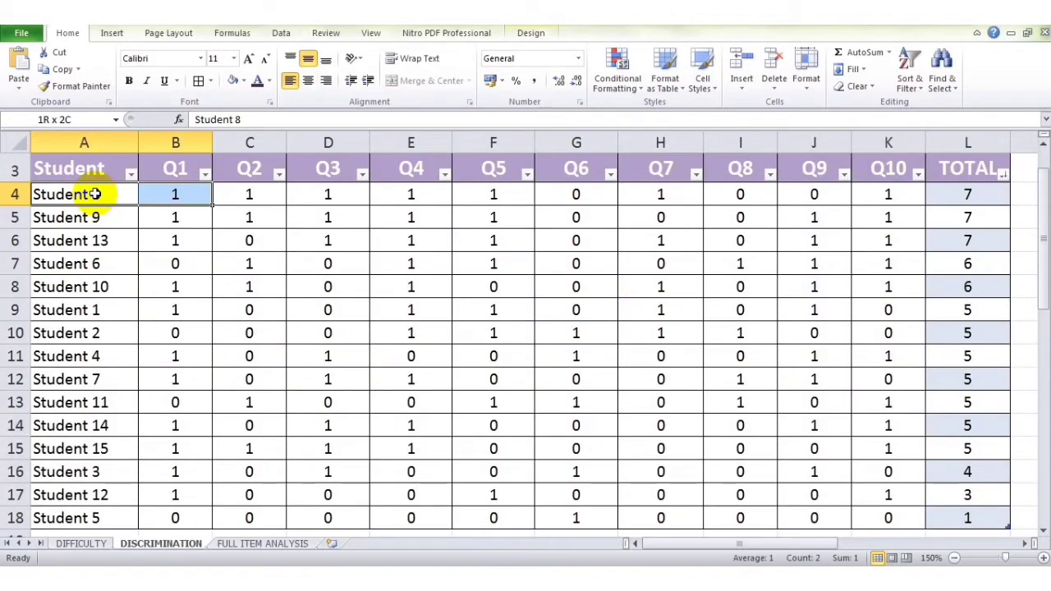
key("shift+Right")
key("shift+Right")
key("shift+Right")
key("shift+Right")
key("shift+Right")
key("shift+Right")
key("shift+Right")
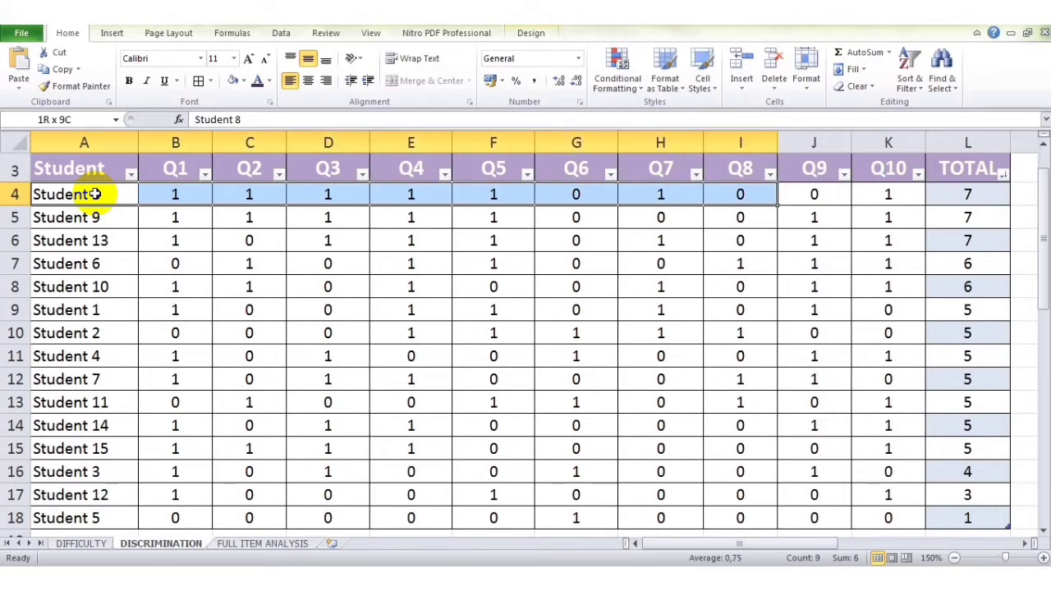
key("shift+Right")
key("shift+Right")
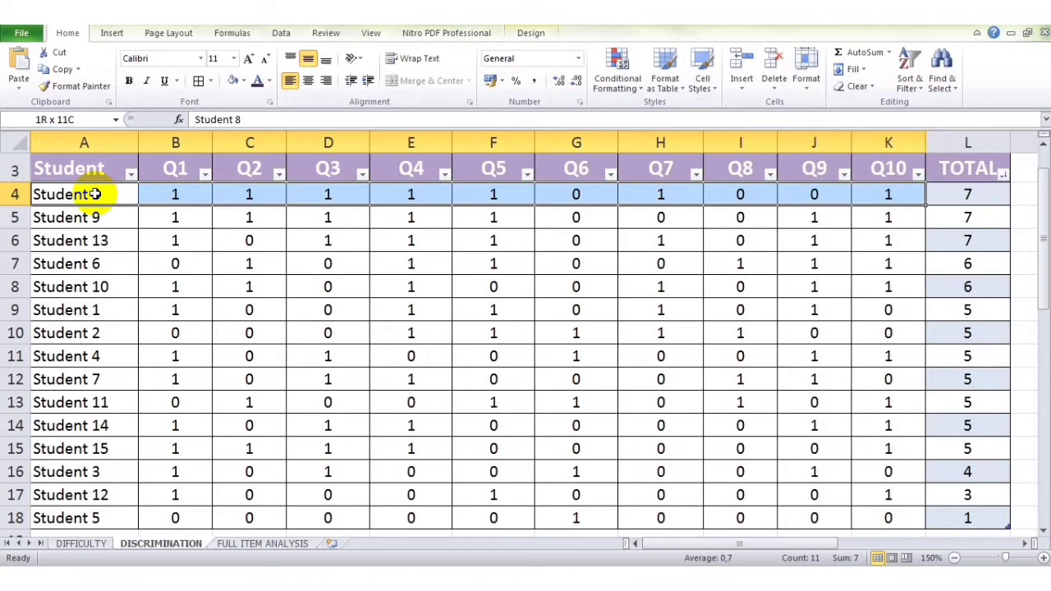
key("shift+Down")
key("shift+Down")
key("shift+Down")
key("shift+Down")
key("shift+Down")
key("shift+Down")
key("shift+Down")
key("shift+Down")
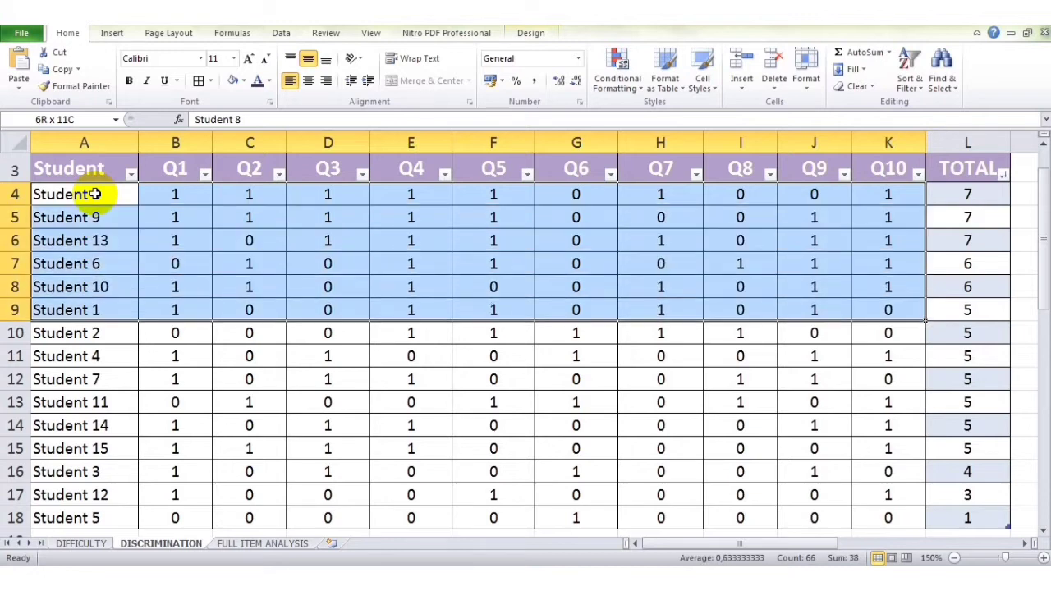
key("shift+Down")
key("shift+Down")
key("shift+Down")
key("shift+Down")
key("shift+Down")
key("shift+Down")
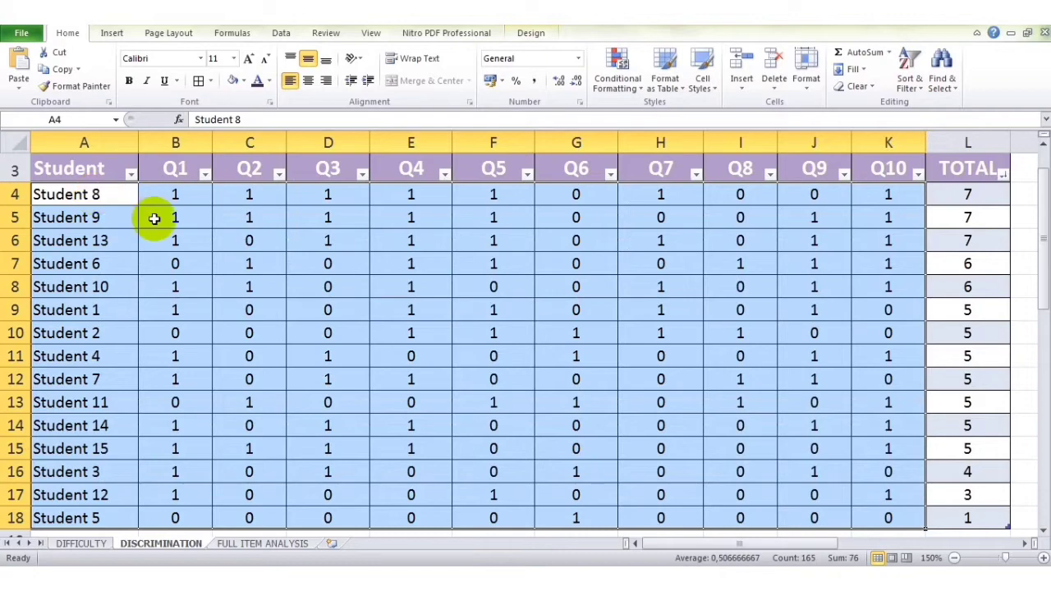
key("ctrl+c")
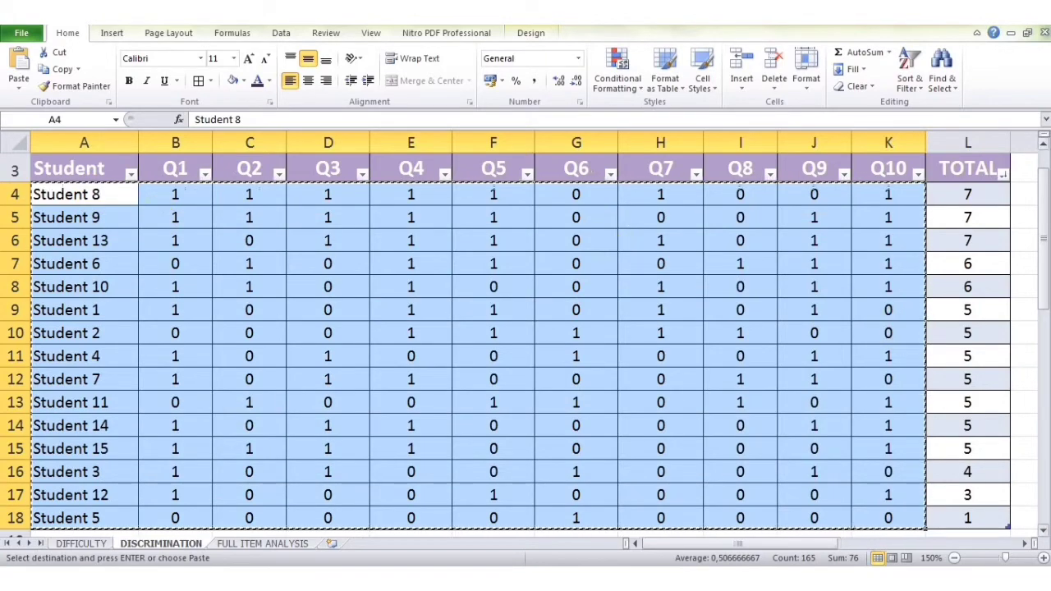
Step: Paste the copied student data transposed into the ITEM/STUDENT table, starting at cell B22
left_click_drag(1039, 301, 1040, 437)
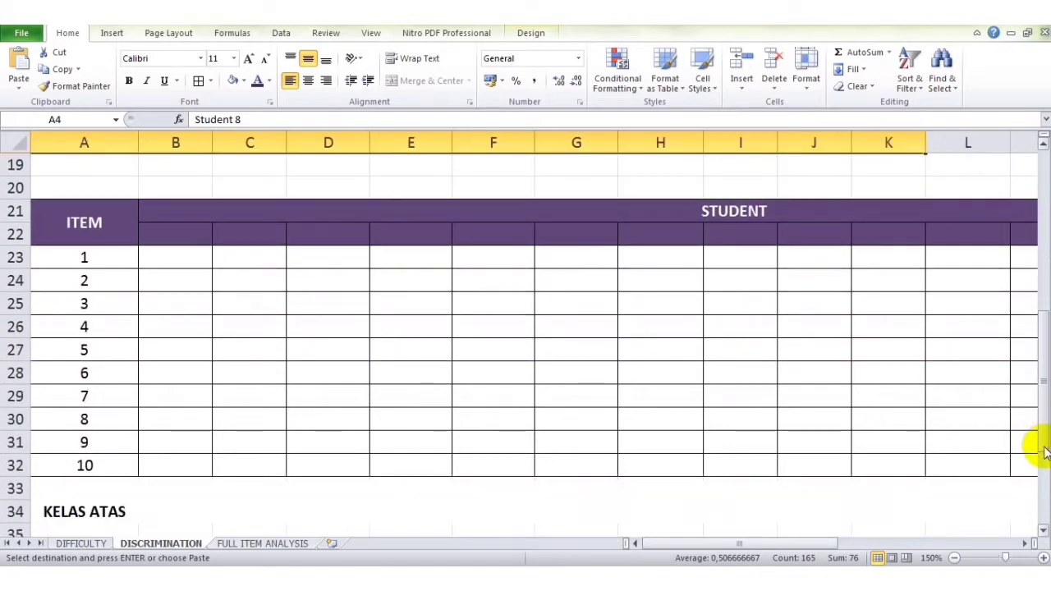
left_click(185, 240)
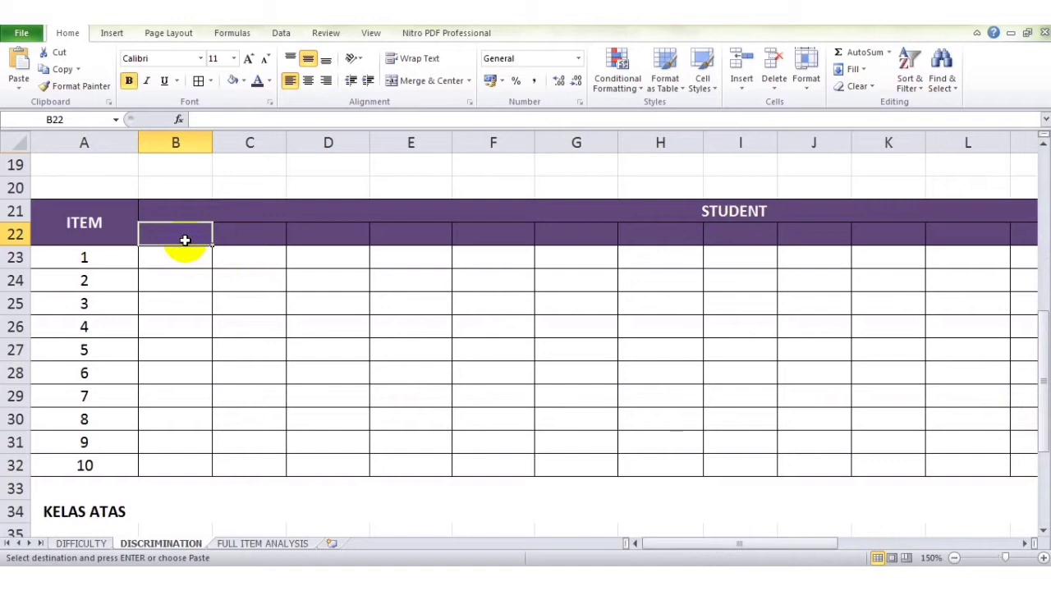
right_click(185, 242)
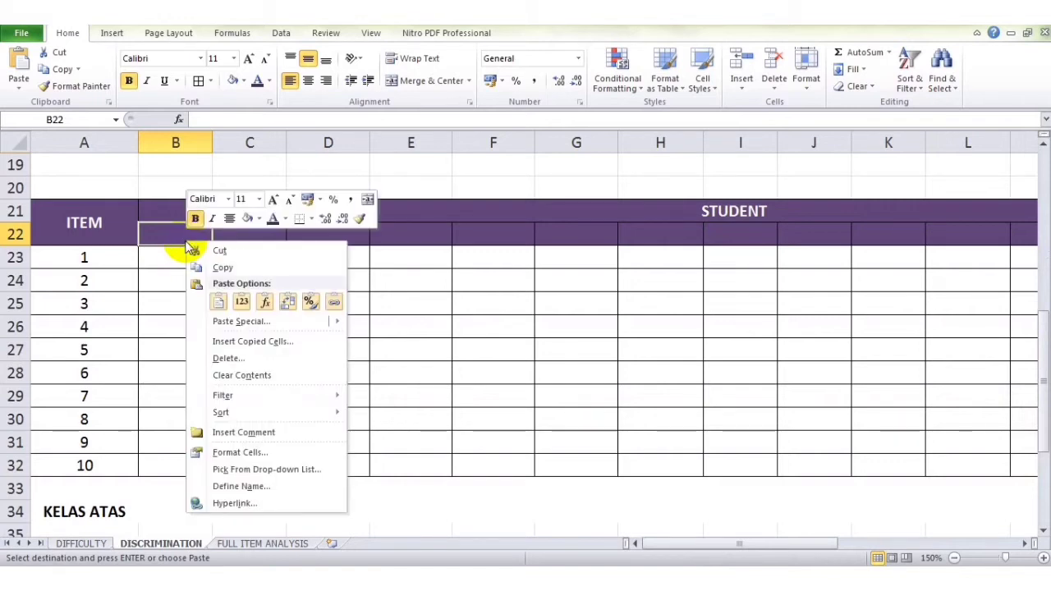
mouse_move(198, 317)
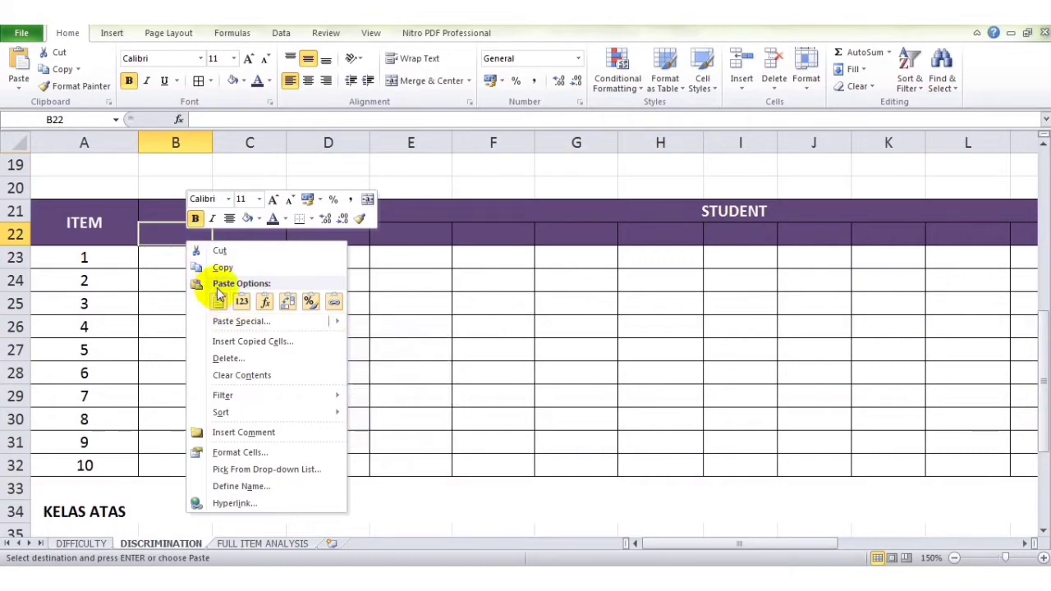
left_click(287, 302)
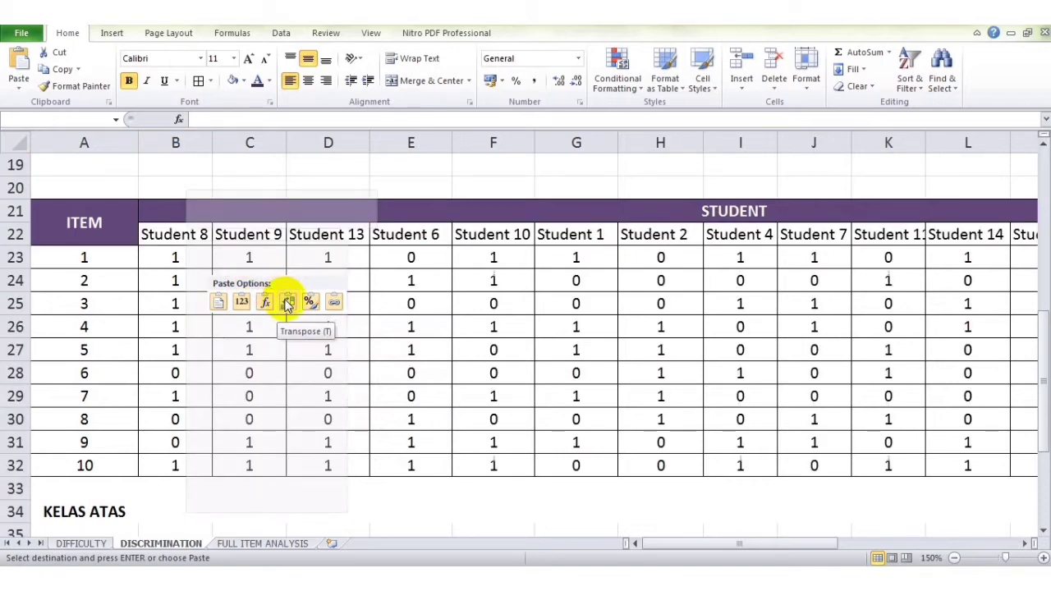
left_click(287, 302)
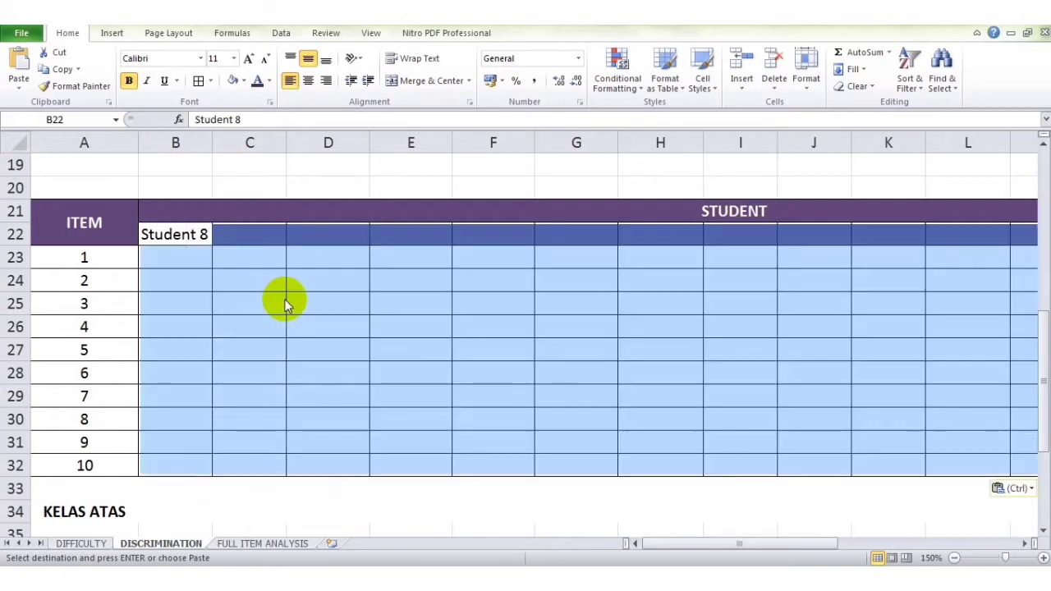
key("Right")
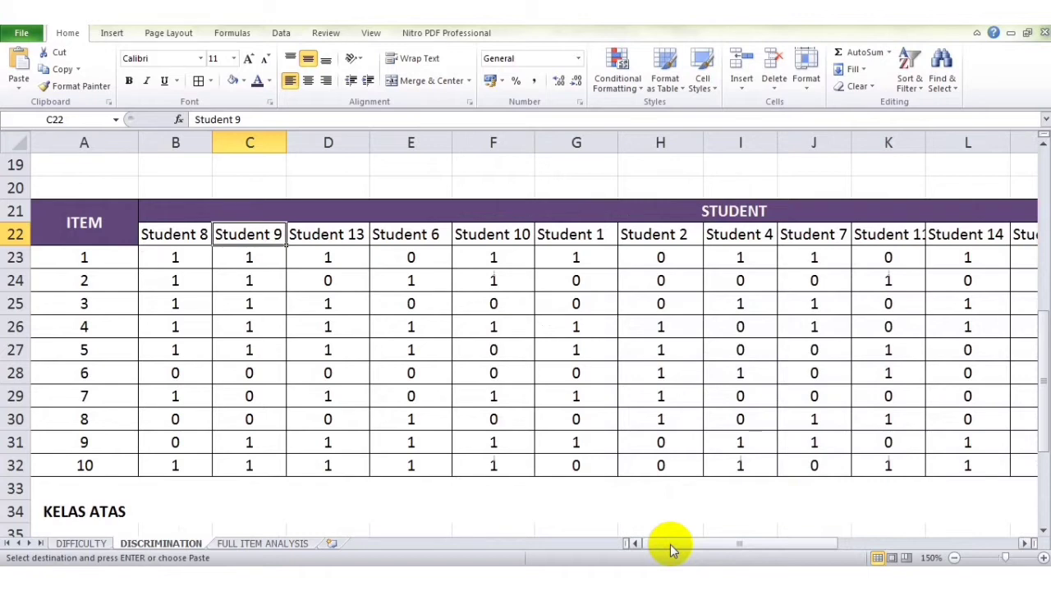
Step: Work out the 27% group size for an example of 35 test takers with =0,27*35 in R12, and clear the cell
left_click_drag(670, 544, 790, 548)
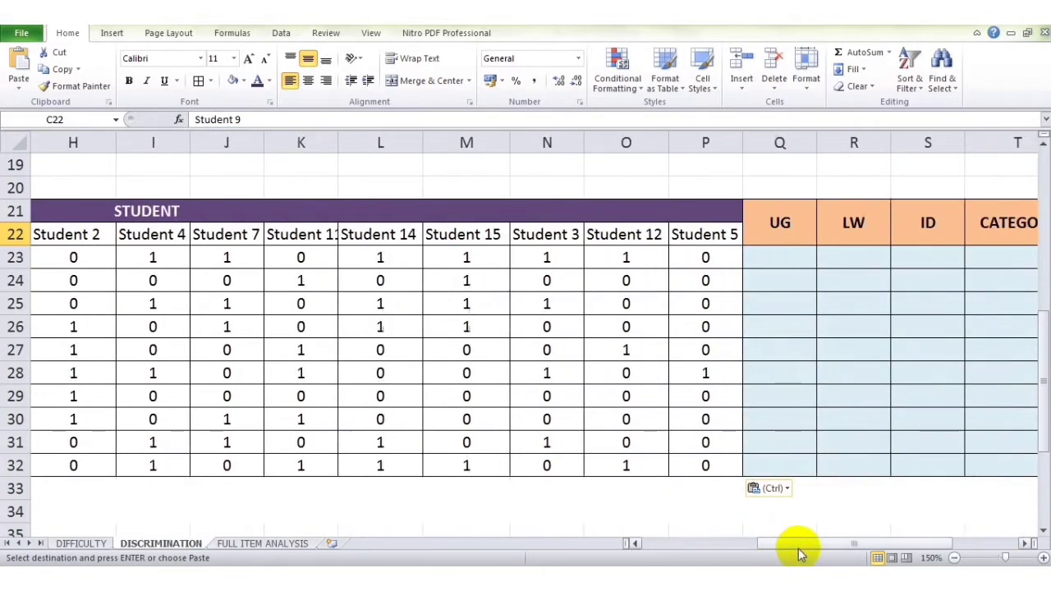
left_click_drag(1045, 411, 1043, 261)
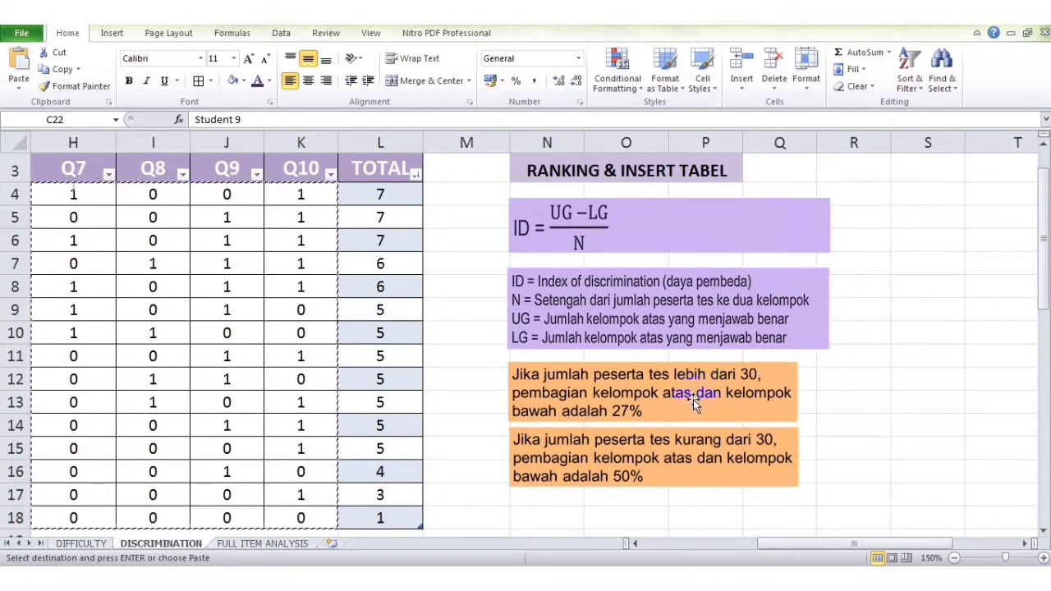
left_click(875, 382)
type("=")
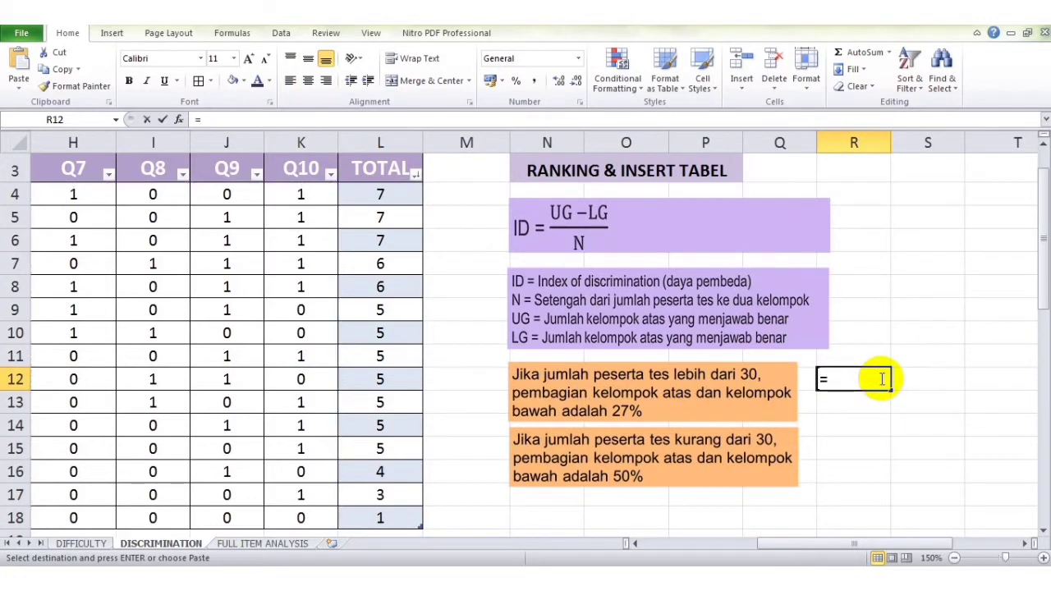
type("0,27")
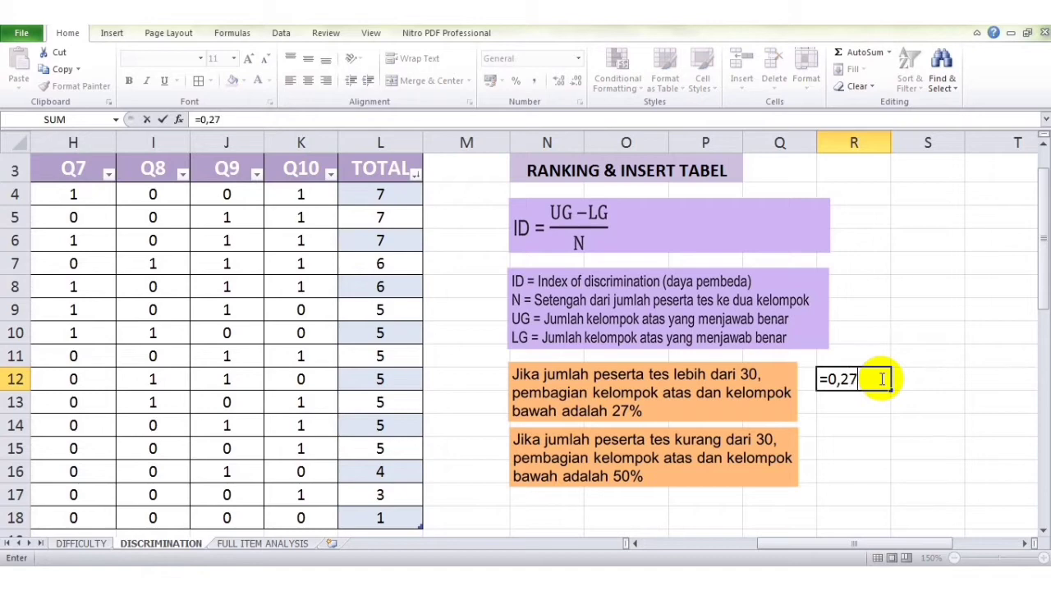
type("*35")
key("Return")
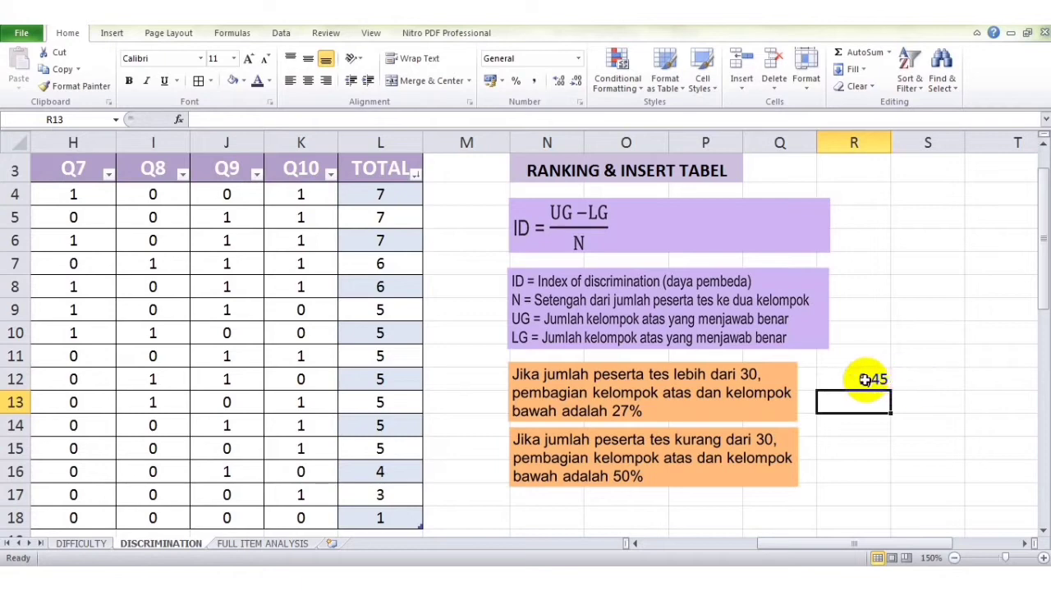
left_click(864, 379)
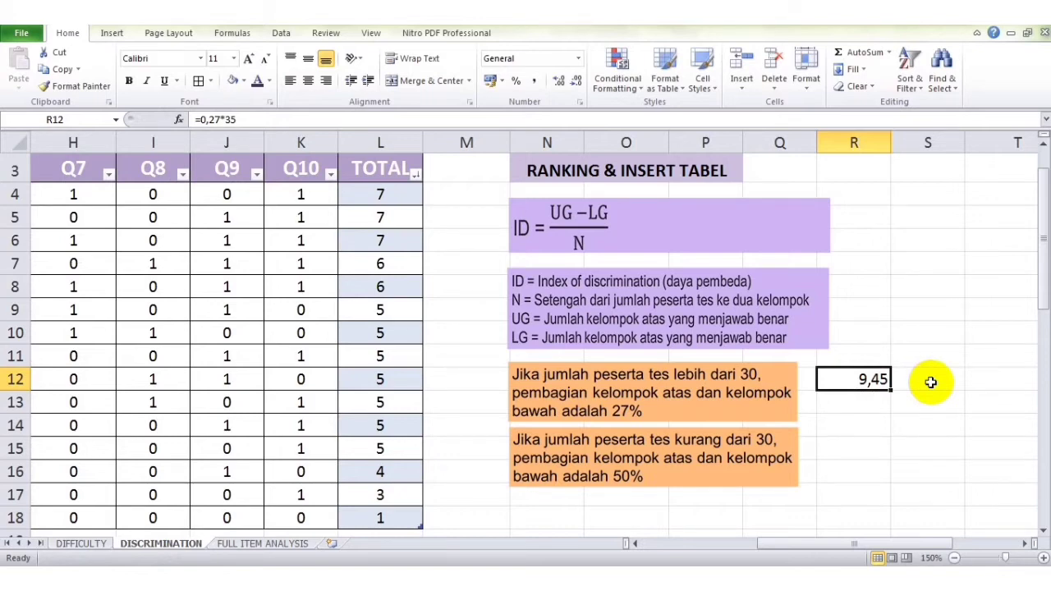
key("Delete")
Step: Work out the 50% group size for an example of 20 test takers with =0,50*20 in R15, and clear the cell
left_click(850, 441)
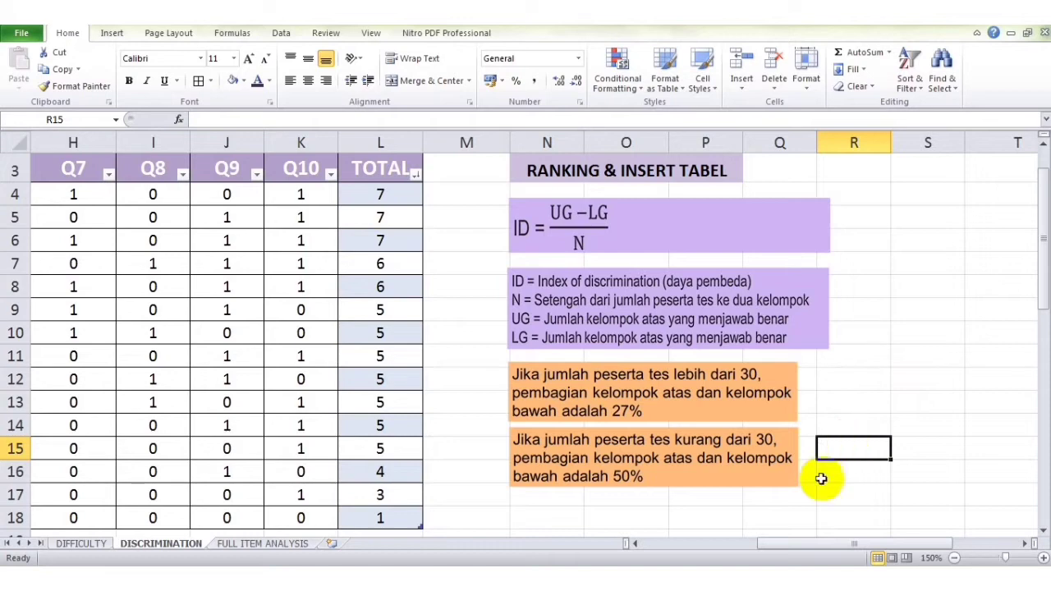
left_click_drag(776, 548, 770, 552)
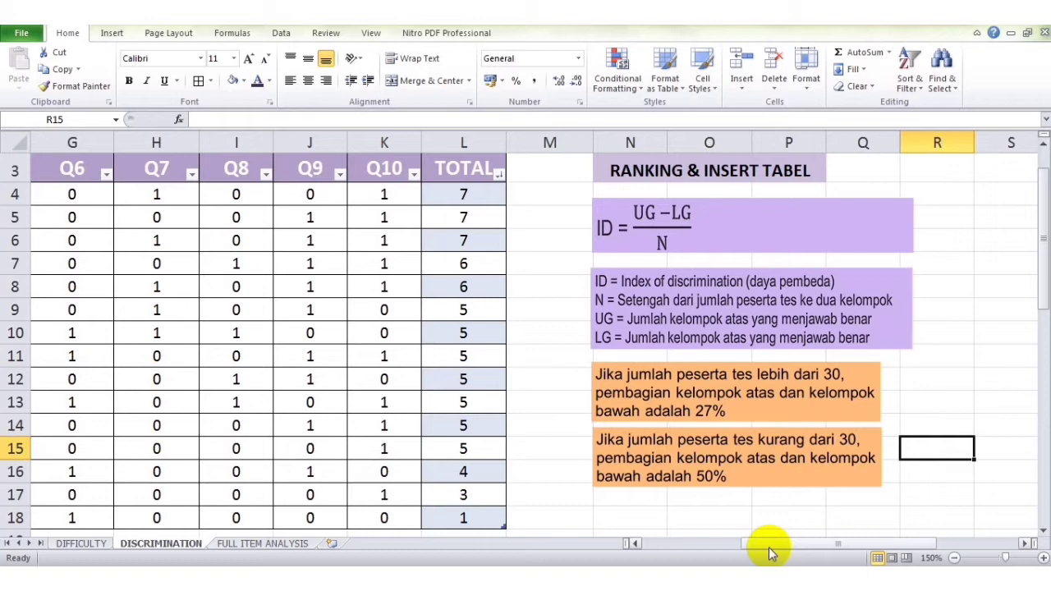
type("=0")
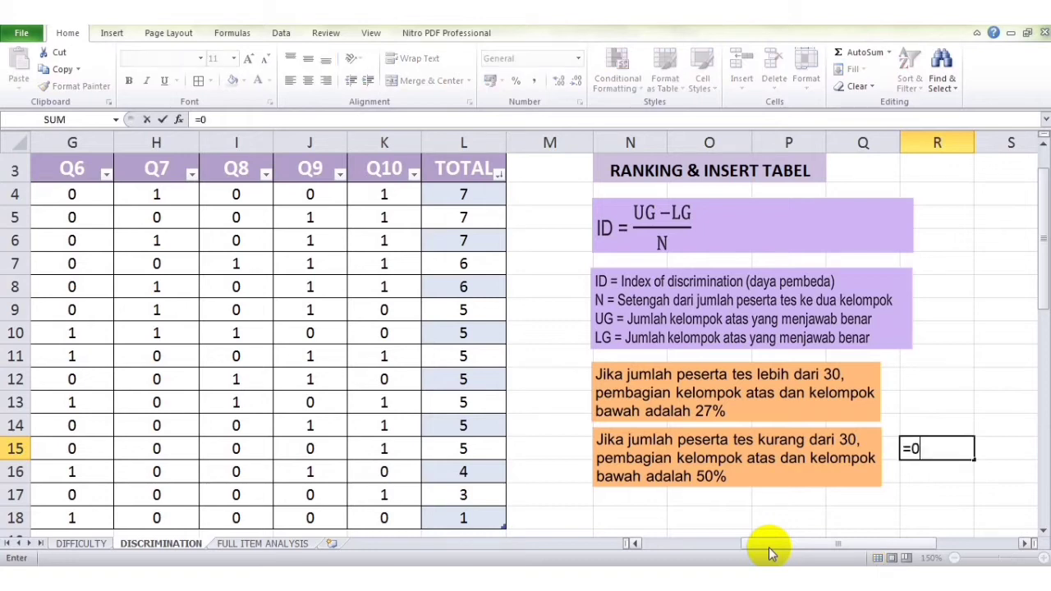
type(",50*20")
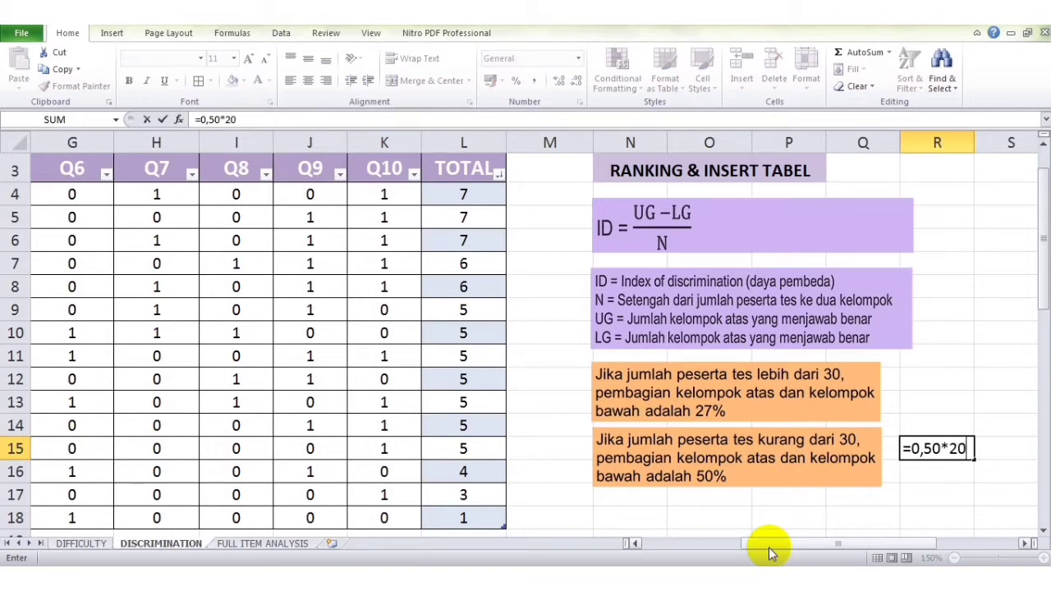
key("Return")
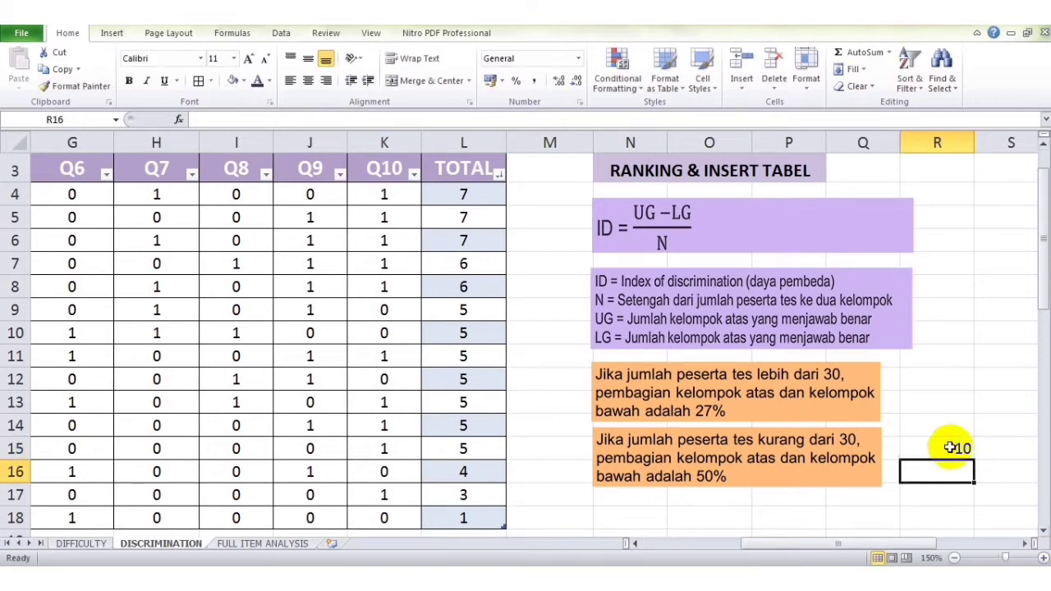
left_click(949, 448)
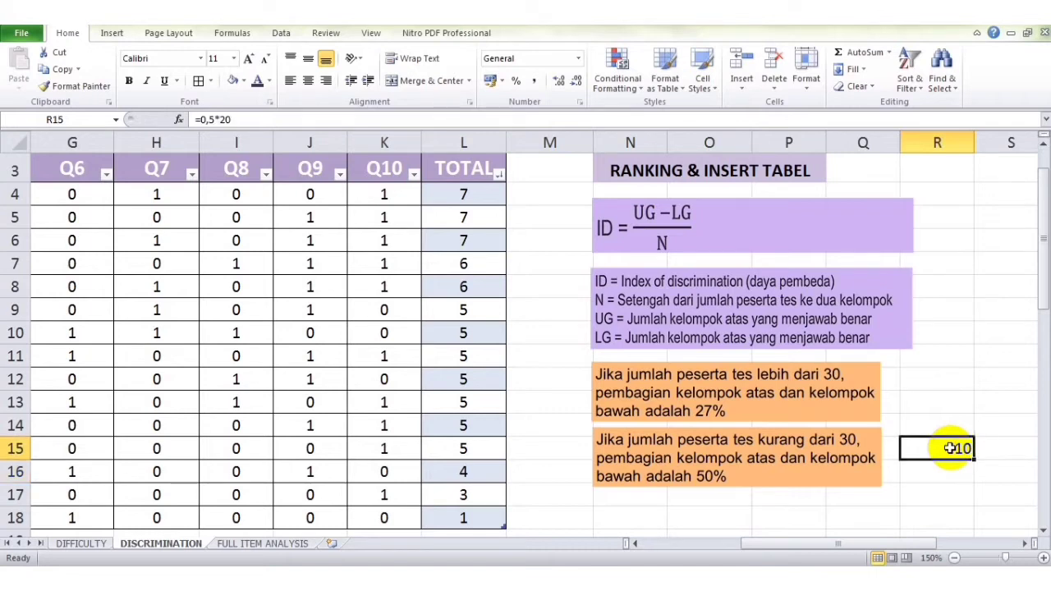
left_click_drag(1046, 281, 1039, 291)
key("Delete")
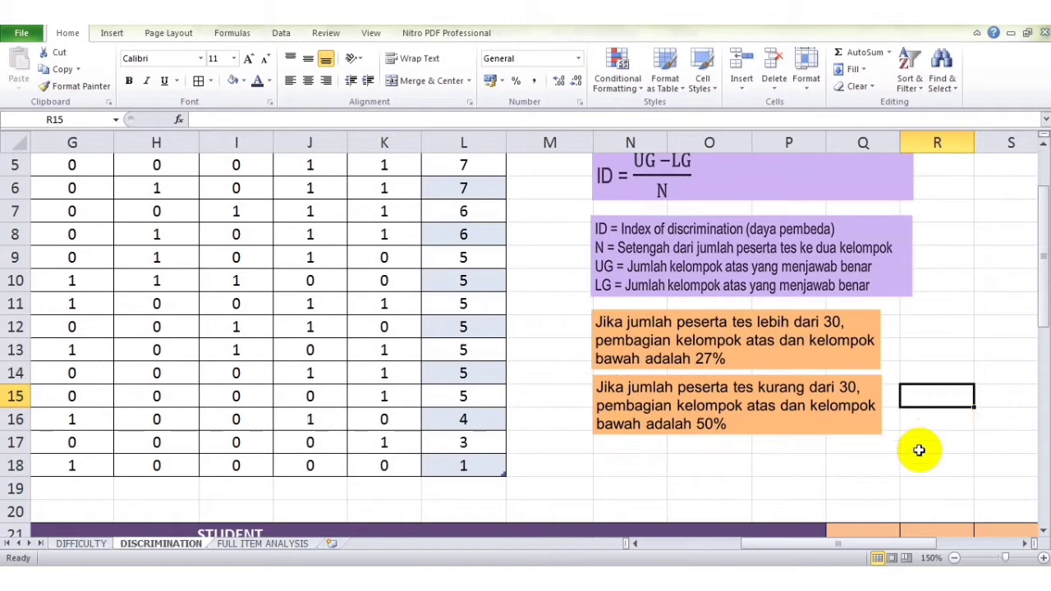
Step: Count off the seven top-ranked students in the ITEM/STUDENT table by selecting the names in B22:H22
left_click_drag(833, 547, 723, 555)
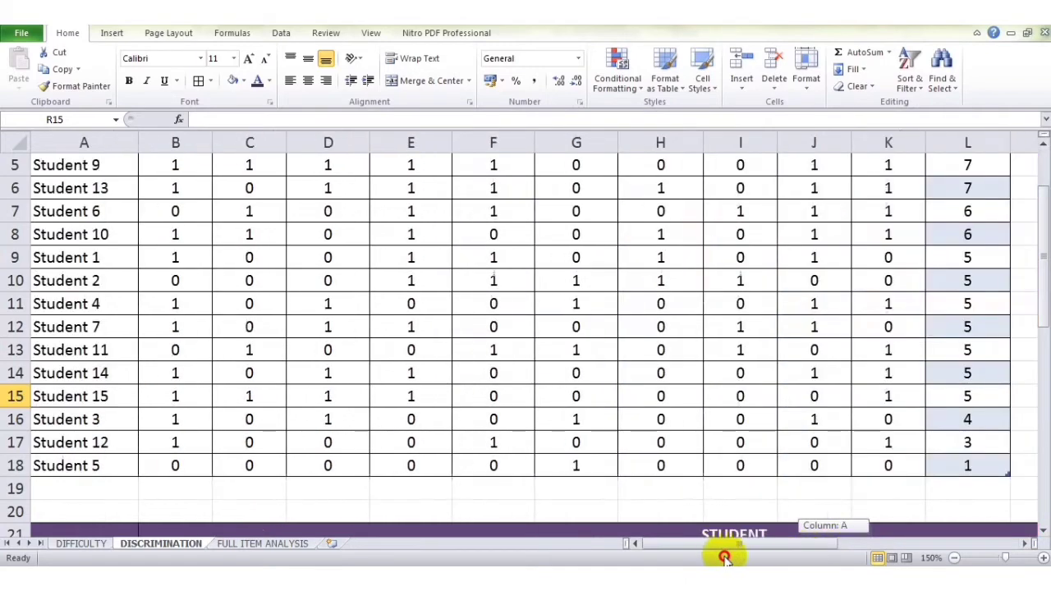
left_click_drag(1043, 279, 1042, 289)
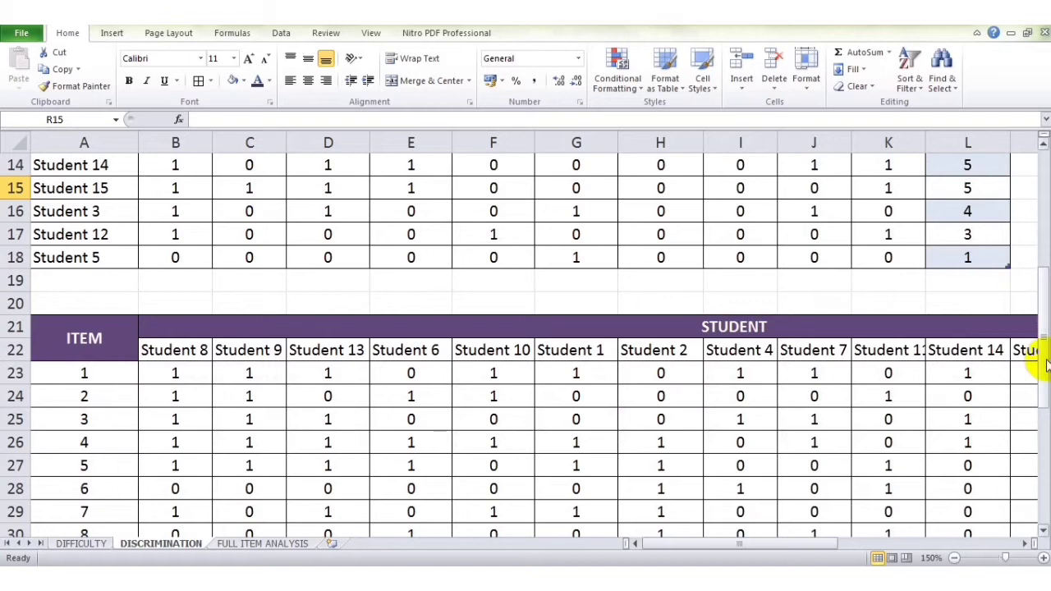
left_click_drag(1041, 360, 1041, 366)
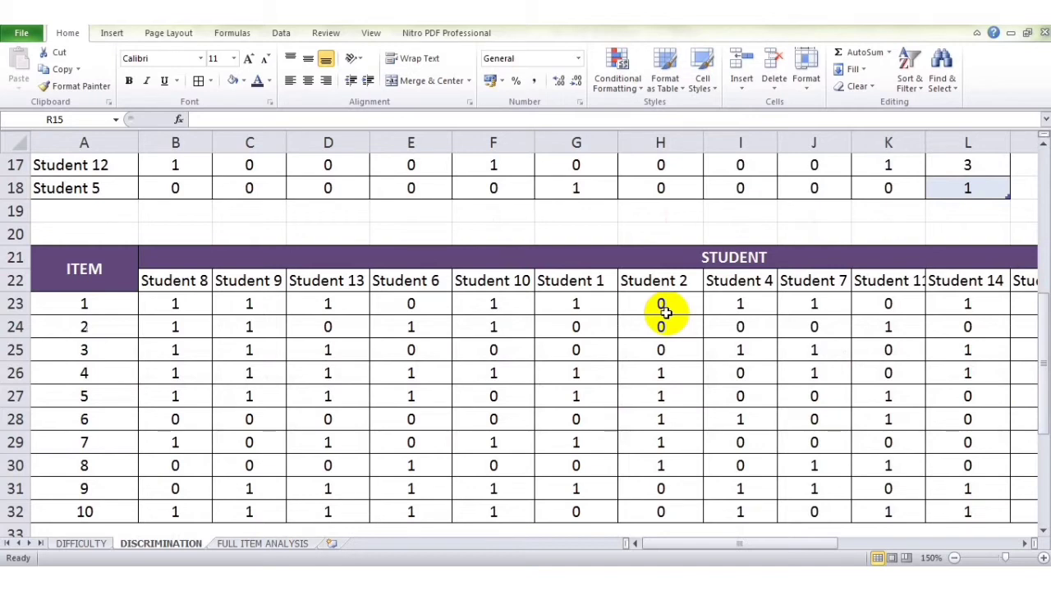
left_click(192, 282)
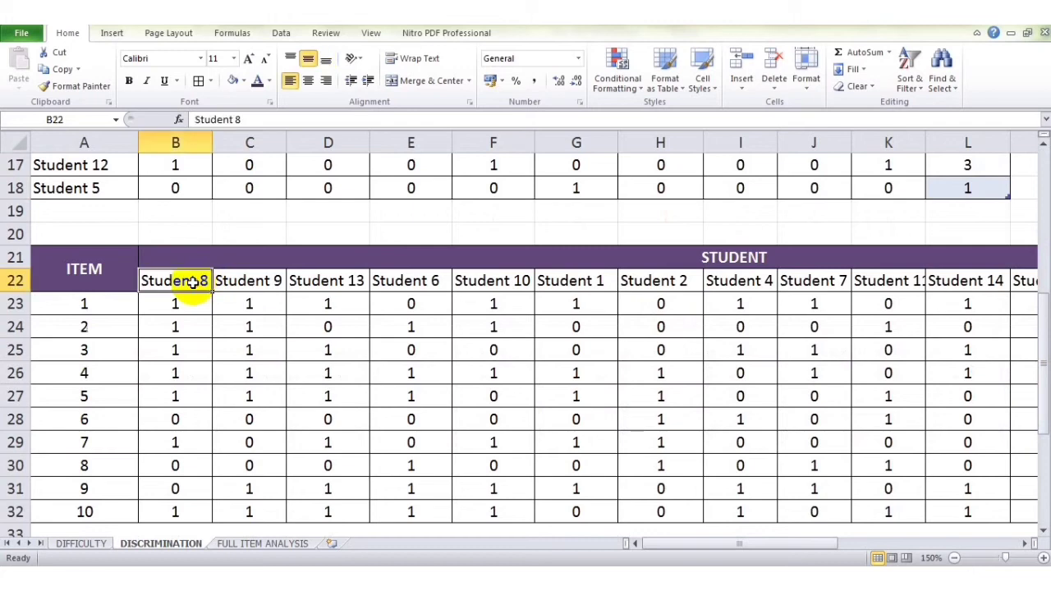
key("shift+Right")
key("shift+Right")
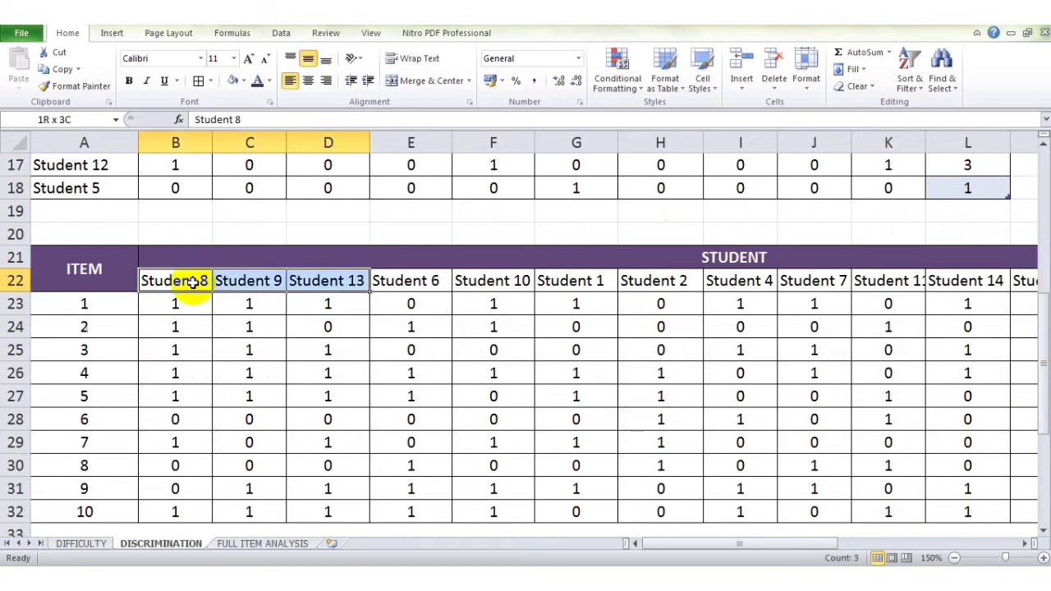
key("shift+Right")
key("shift+Right")
key("shift+Right")
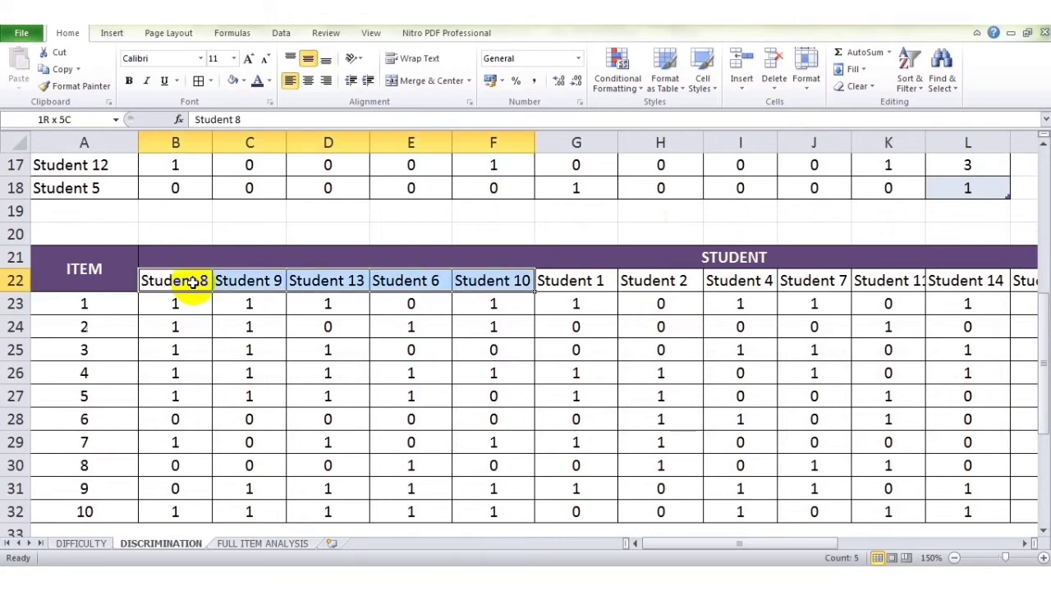
key("shift+Right")
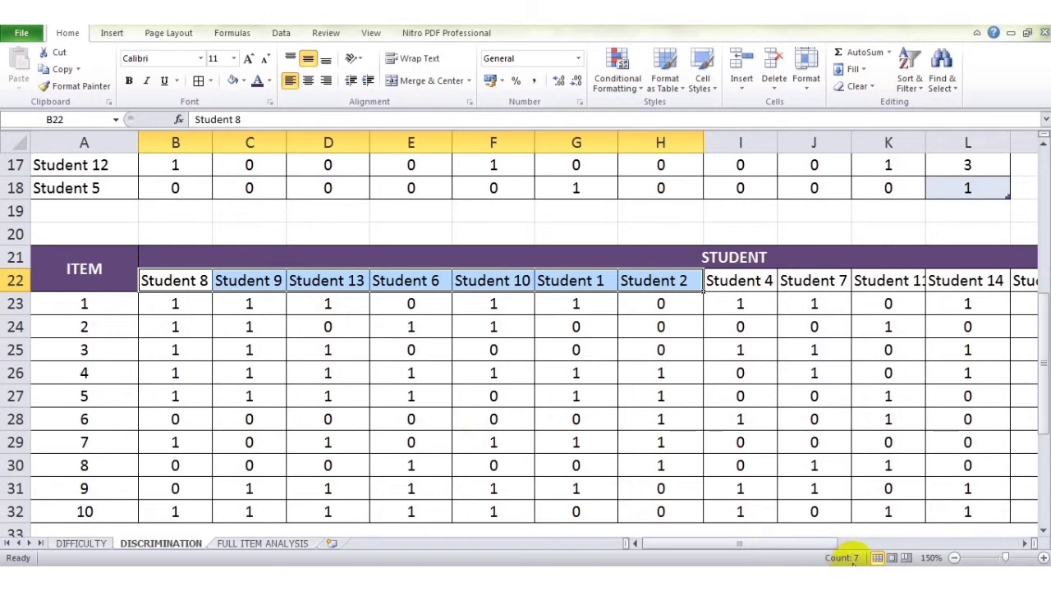
Step: Fill the middle student's column I22:I32 with orange to separate the upper and lower groups
left_click(739, 284)
key("shift+Down")
key("shift+Down")
key("shift+Down")
key("shift+Down")
key("shift+Down")
key("shift+Down")
key("shift+Down")
key("shift+Down")
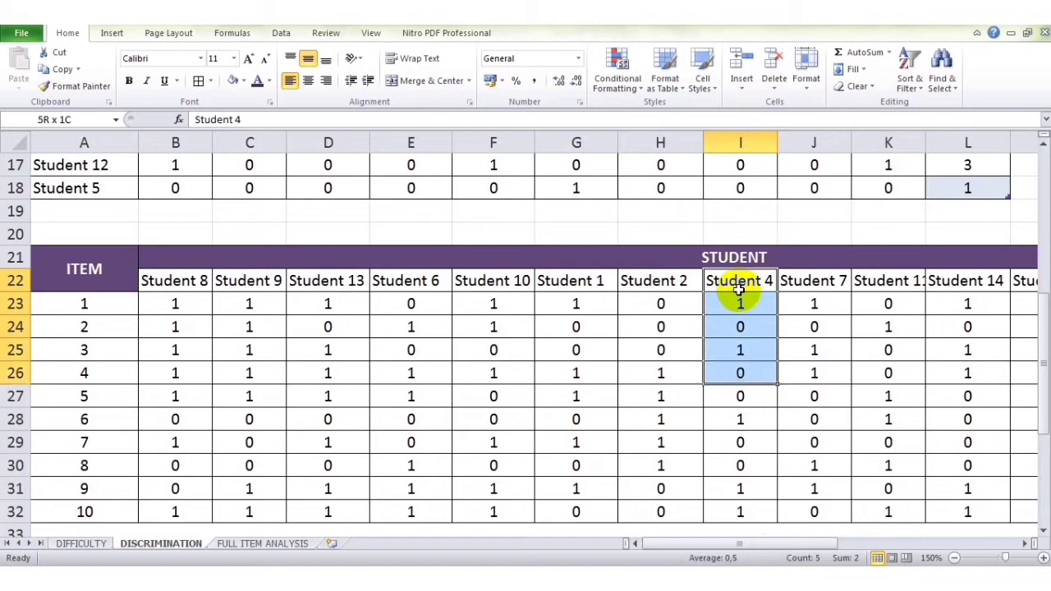
key("shift+Down")
key("shift+Down")
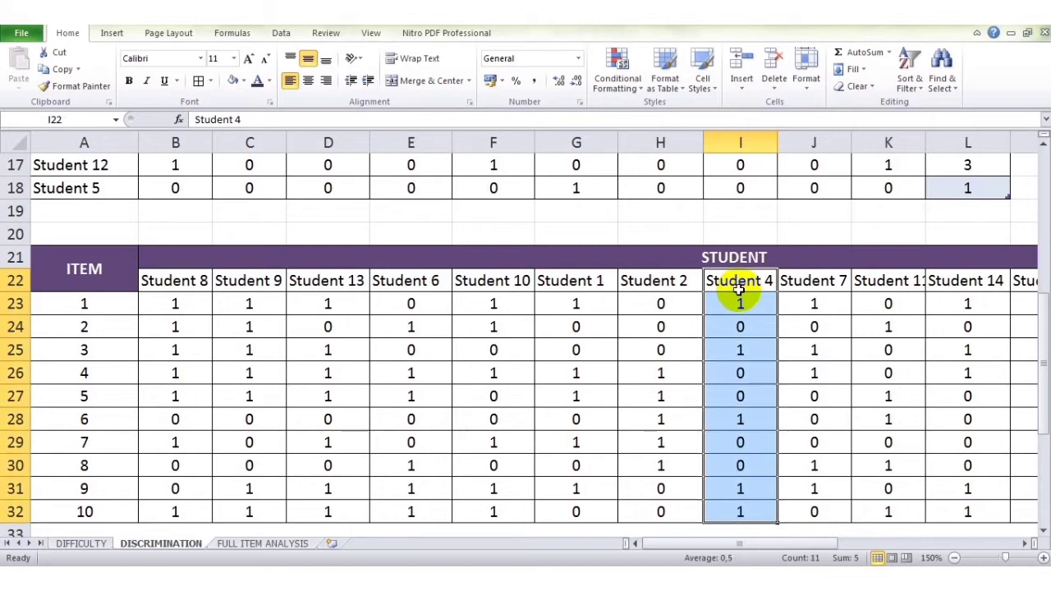
left_click(244, 82)
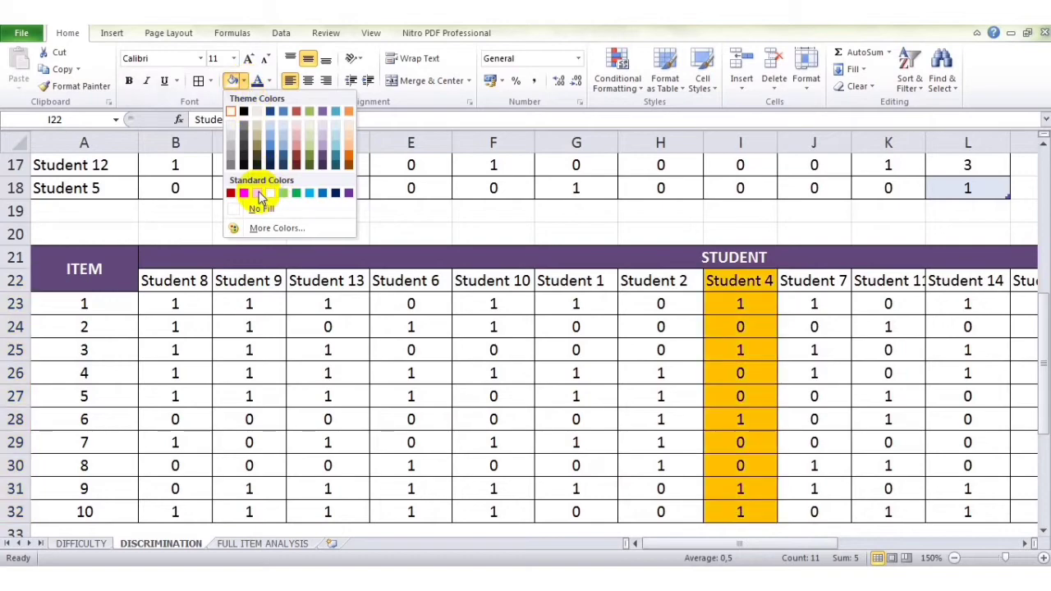
left_click(257, 193)
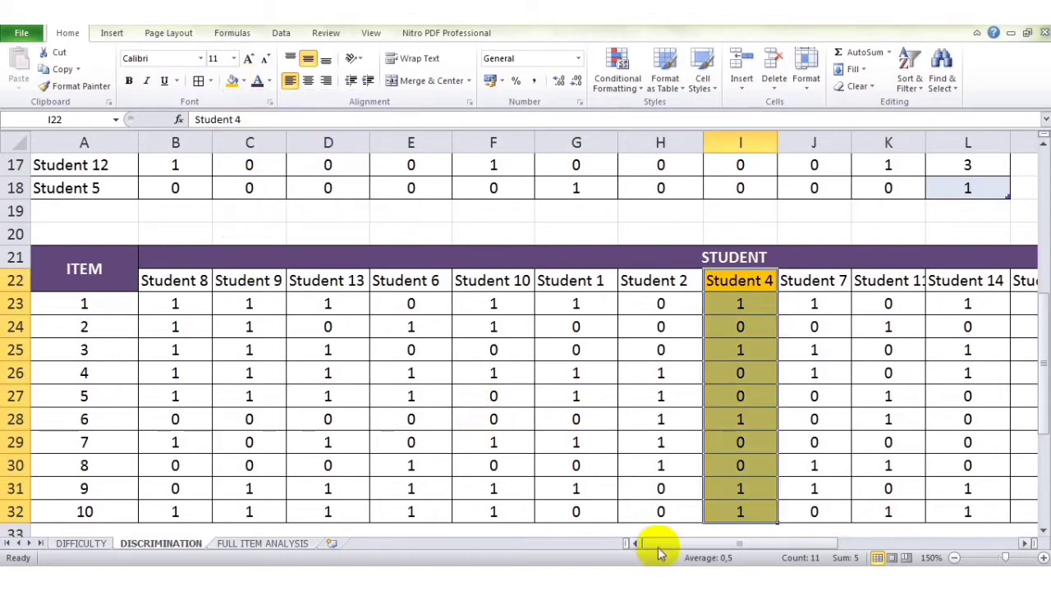
Step: Enter =SUM(B23:H23) in UG cell Q23 to total the upper group's correct answers for item 1
left_click_drag(658, 545, 797, 547)
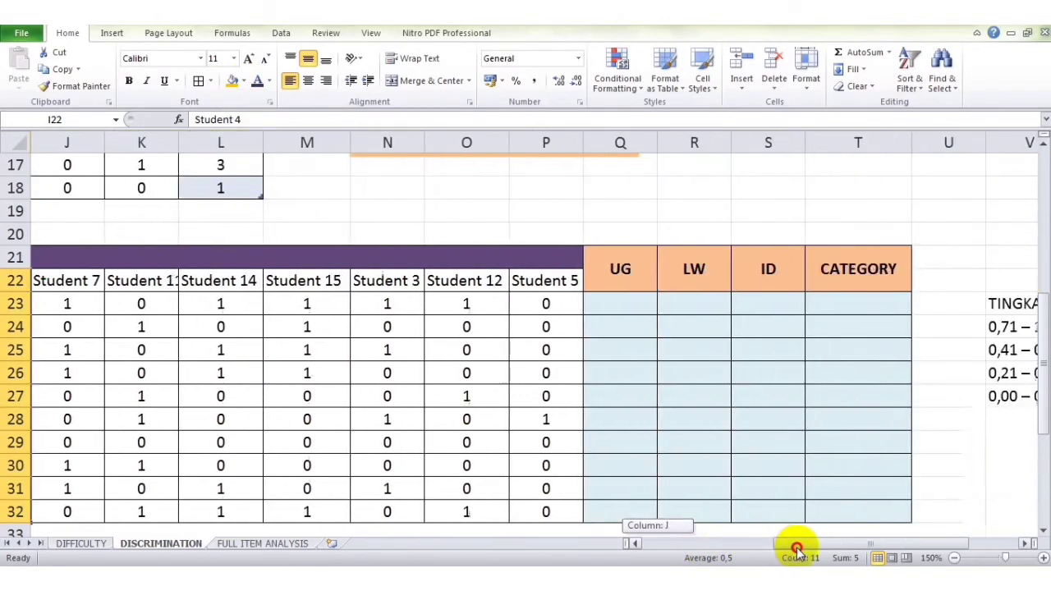
left_click(626, 305)
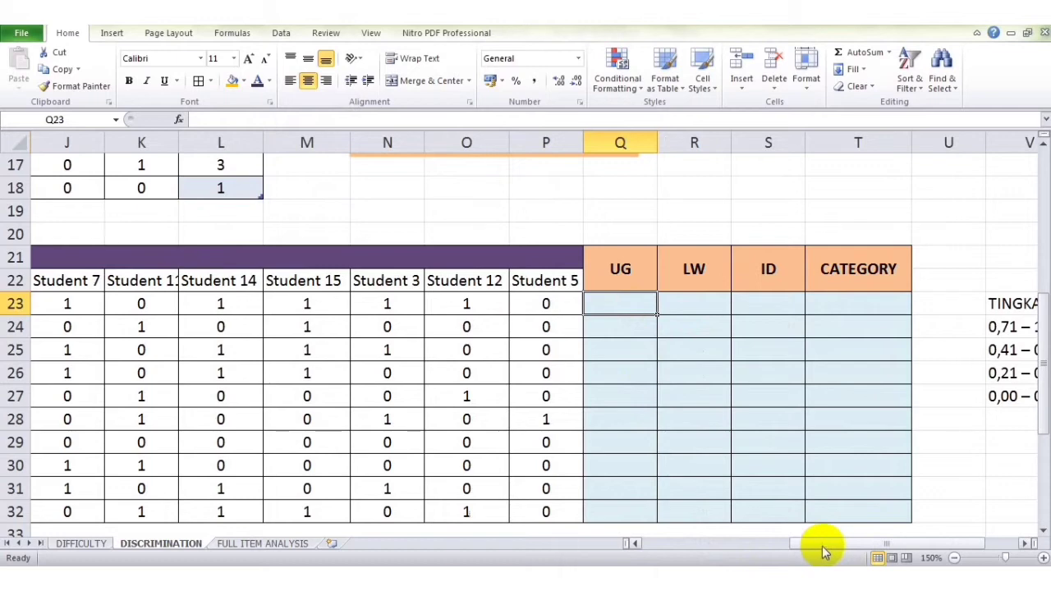
left_click_drag(824, 547, 792, 548)
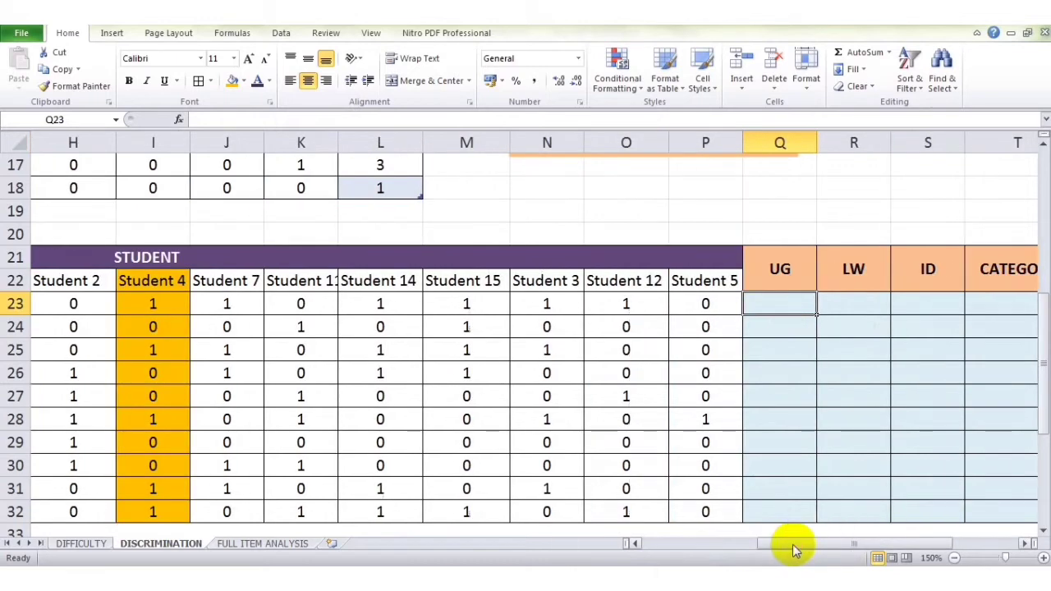
type("=")
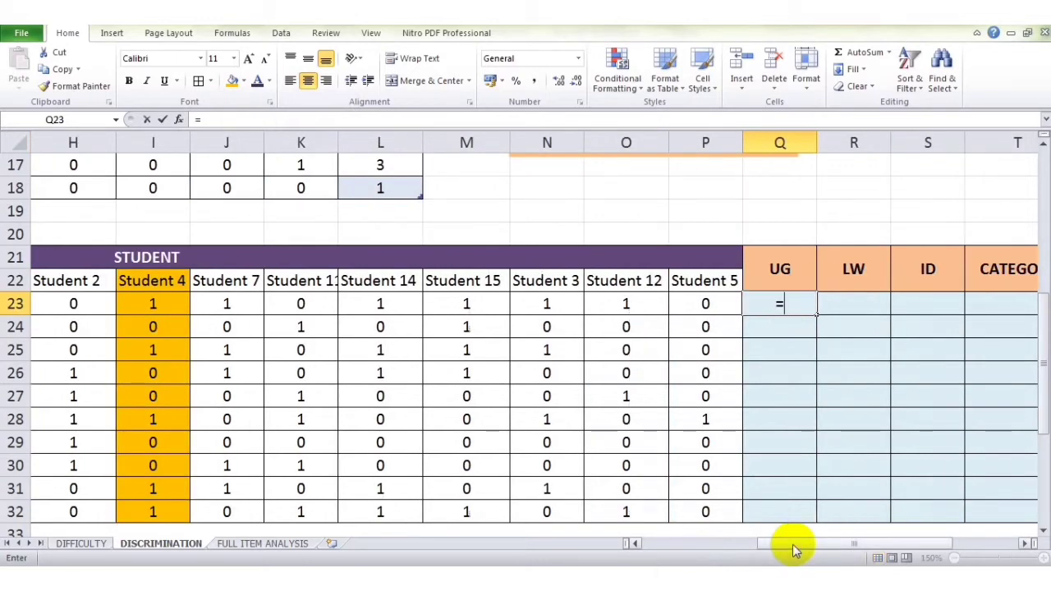
type("SUM")
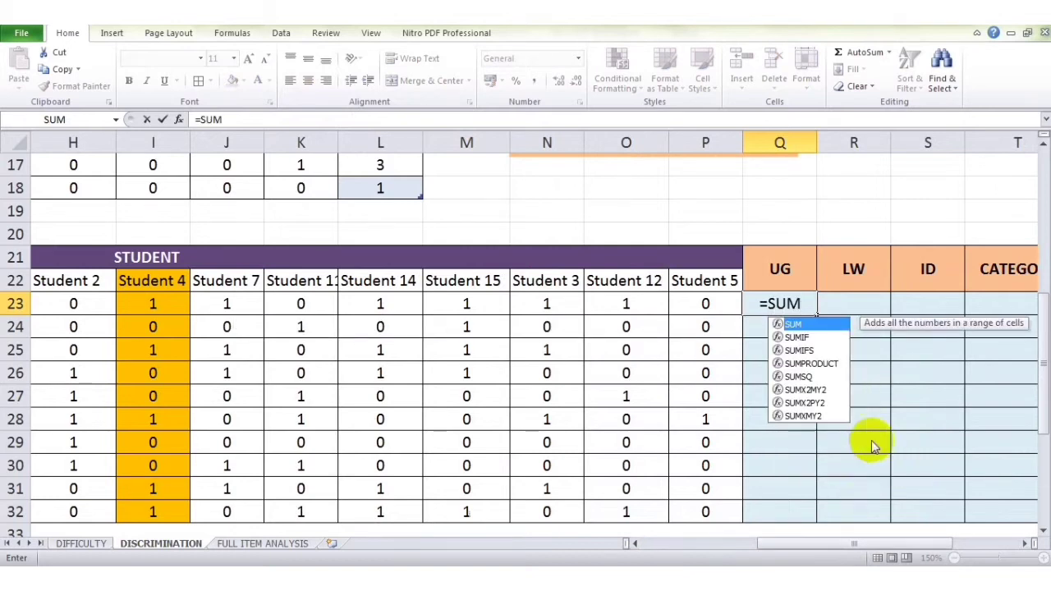
double_click(833, 325)
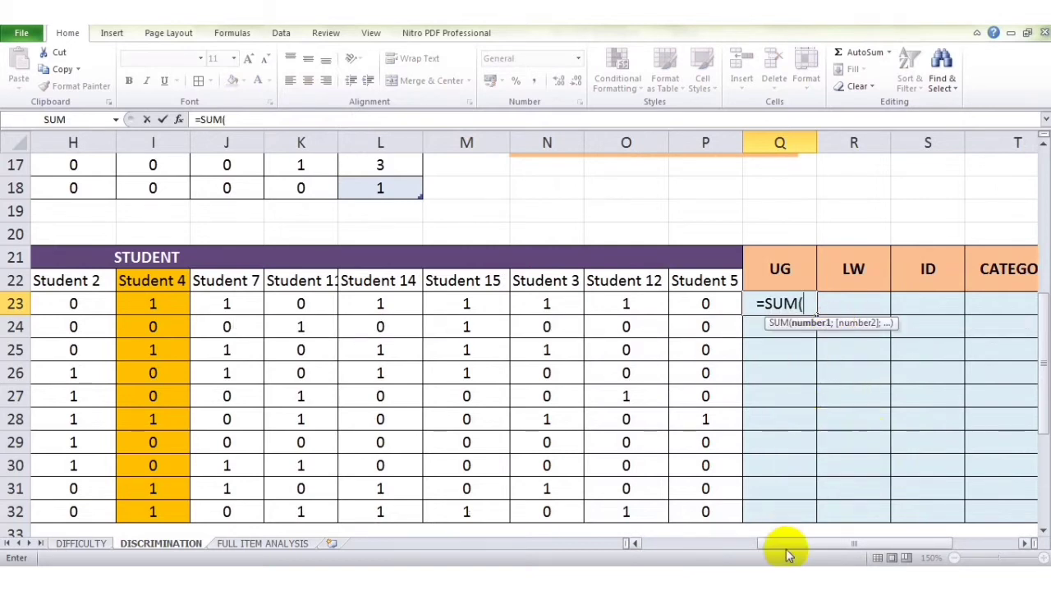
left_click_drag(788, 546, 666, 541)
left_click(196, 304)
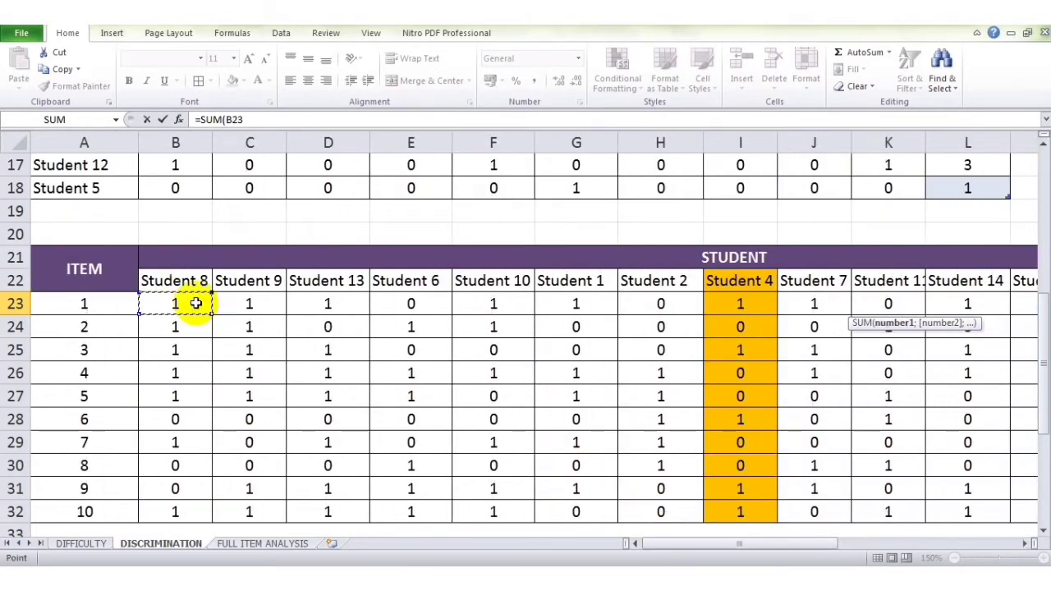
key("shift+Right")
key("shift+Right")
key("shift+Right")
key("shift+Right")
key("shift+Right")
key("shift+Right")
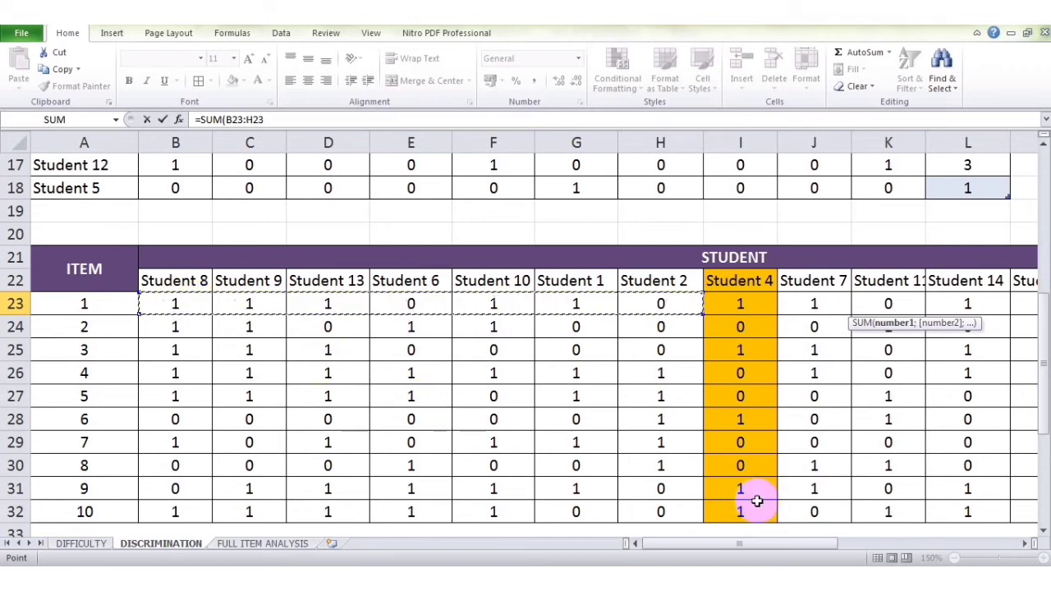
type(")")
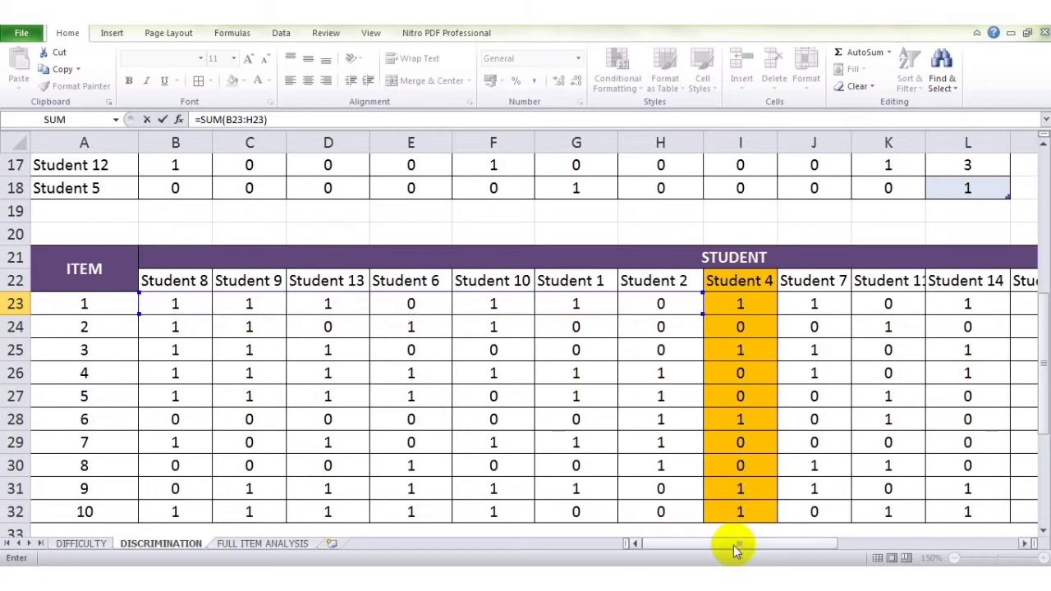
left_click_drag(734, 545, 863, 550)
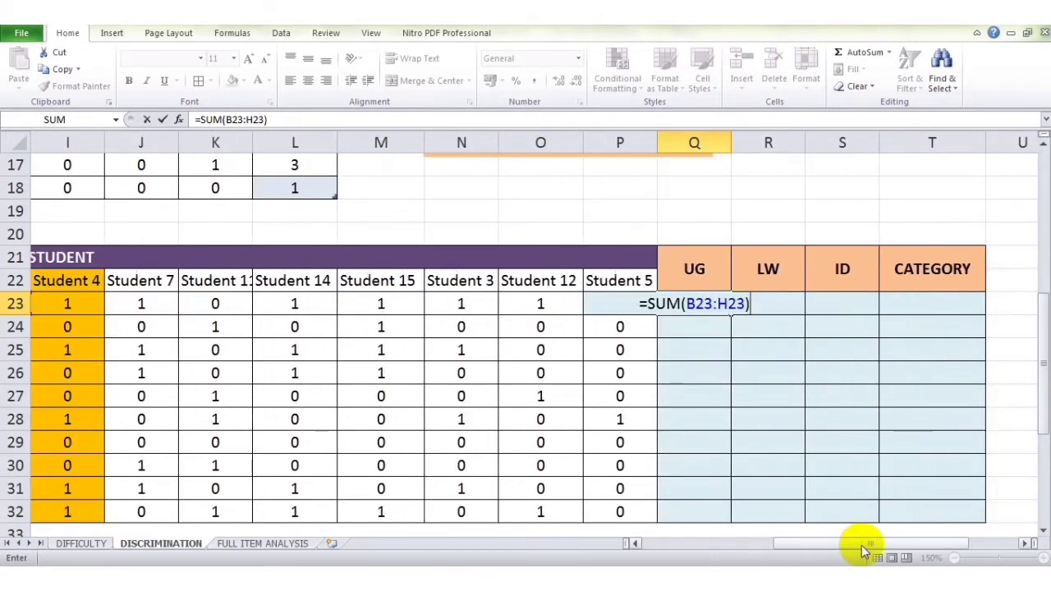
key("Return")
left_click(698, 302)
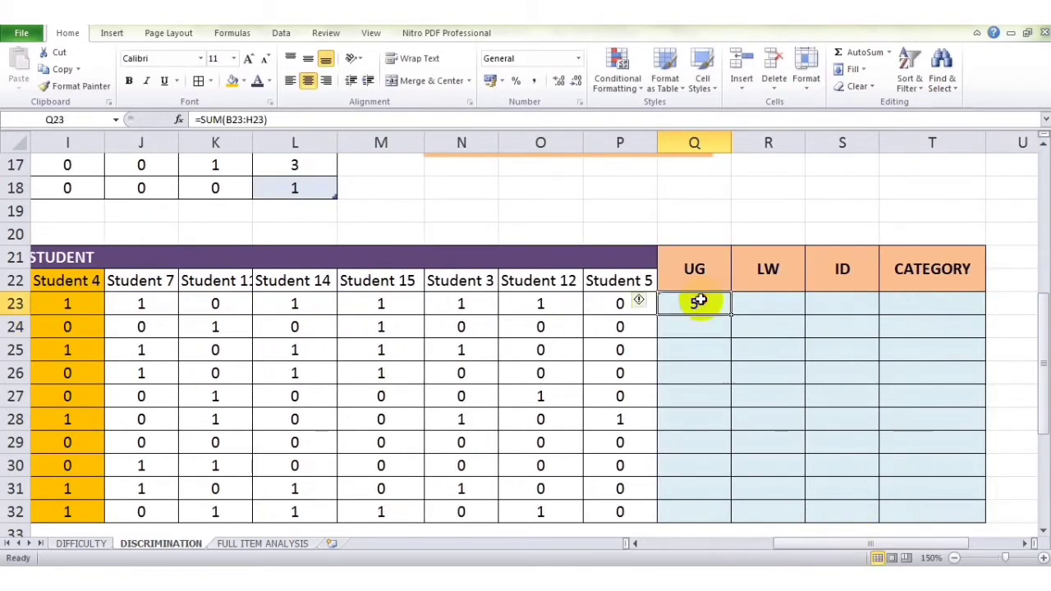
Step: Fill the UG formula from Q23 down to Q32 to total the upper group's correct answers for every item
left_click_drag(802, 544, 768, 544)
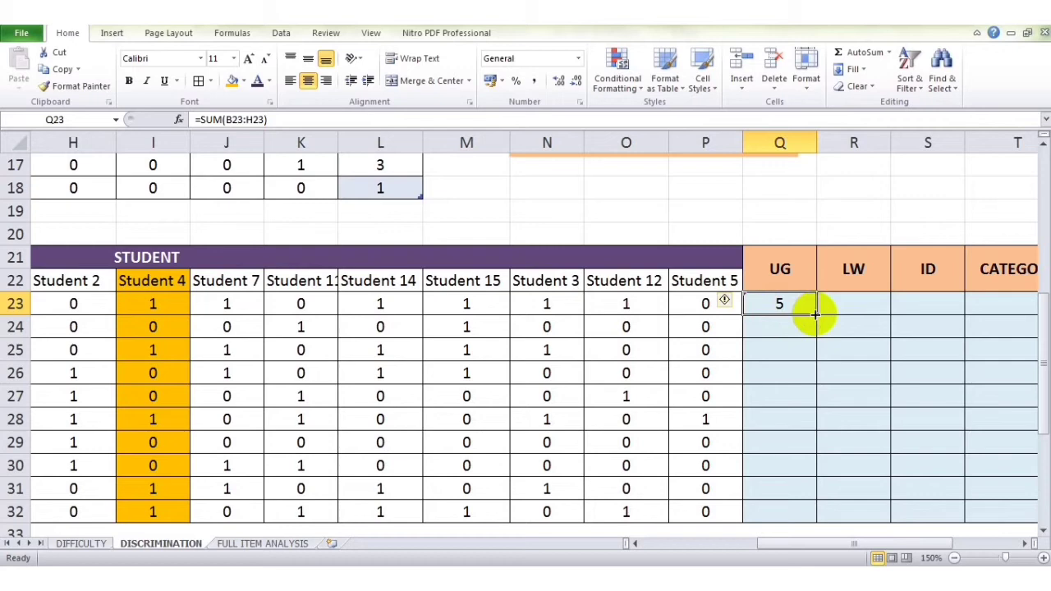
left_click_drag(814, 314, 800, 523)
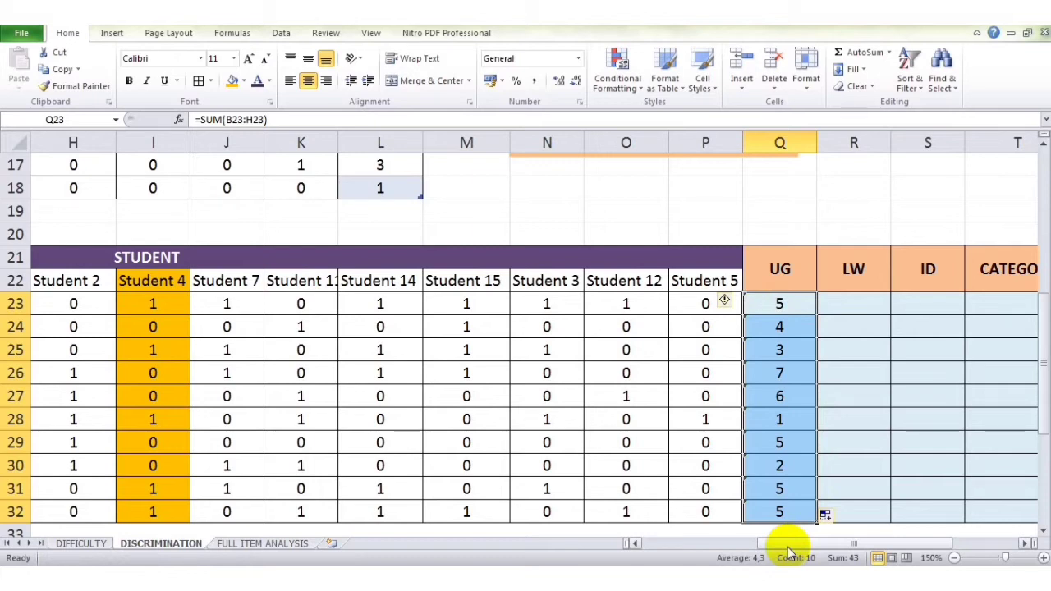
Step: Total the lower group's correct answers with =SUM(J23:P23) in LW cell R23 and fill the formula down to R32
left_click(868, 301)
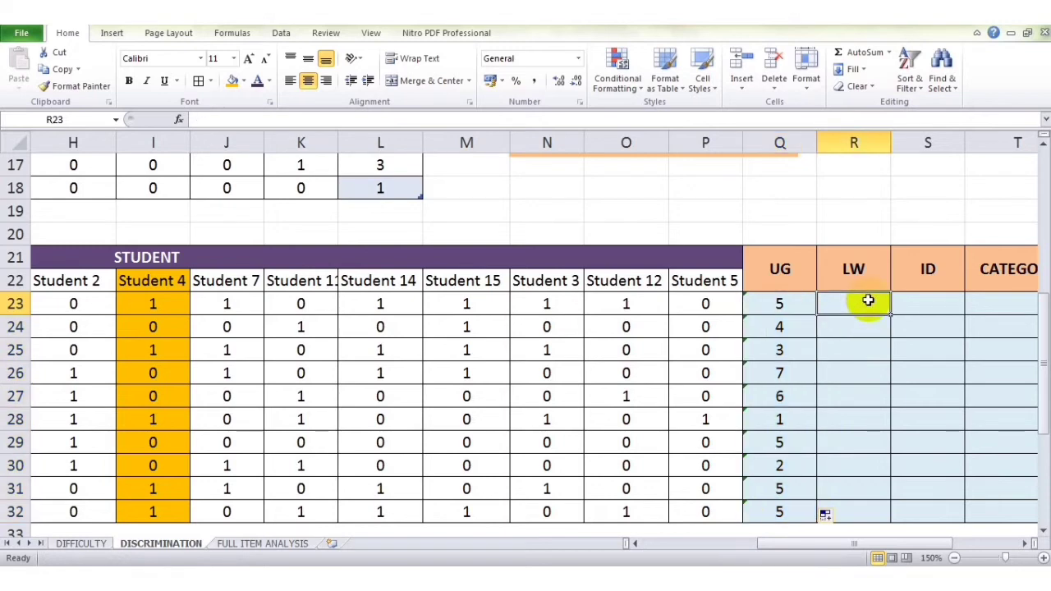
type("=SUM")
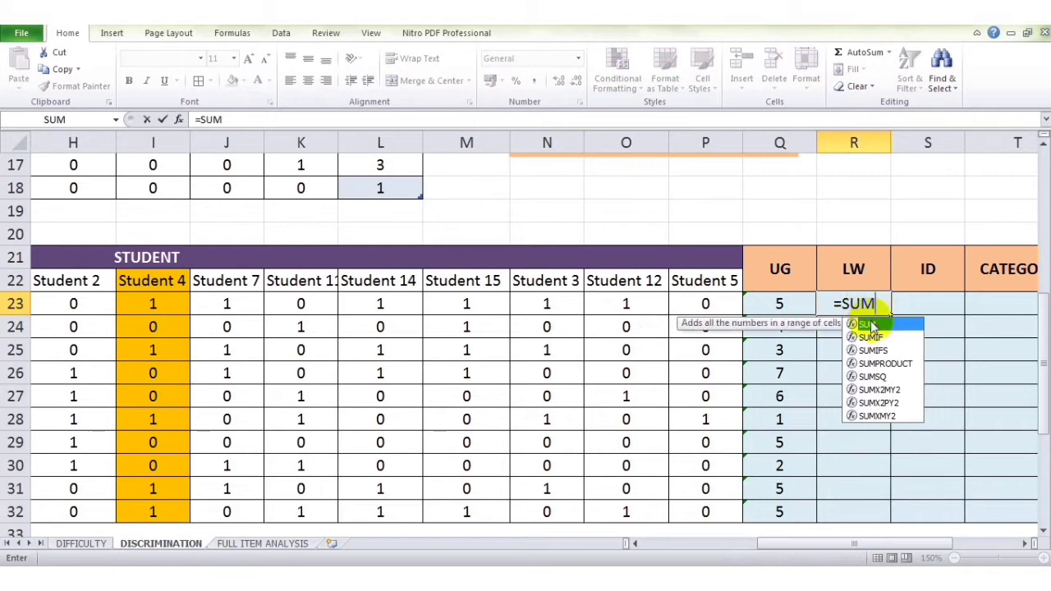
double_click(868, 324)
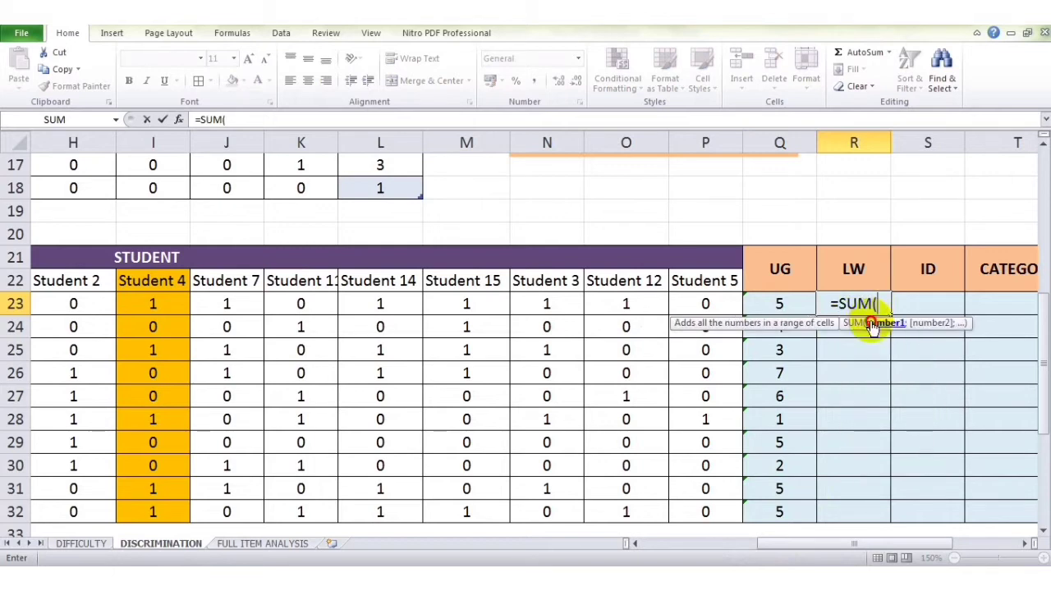
left_click(239, 307)
key("shift+Right")
key("shift+Right")
key("shift+Right")
key("shift+Right")
key("shift+Right")
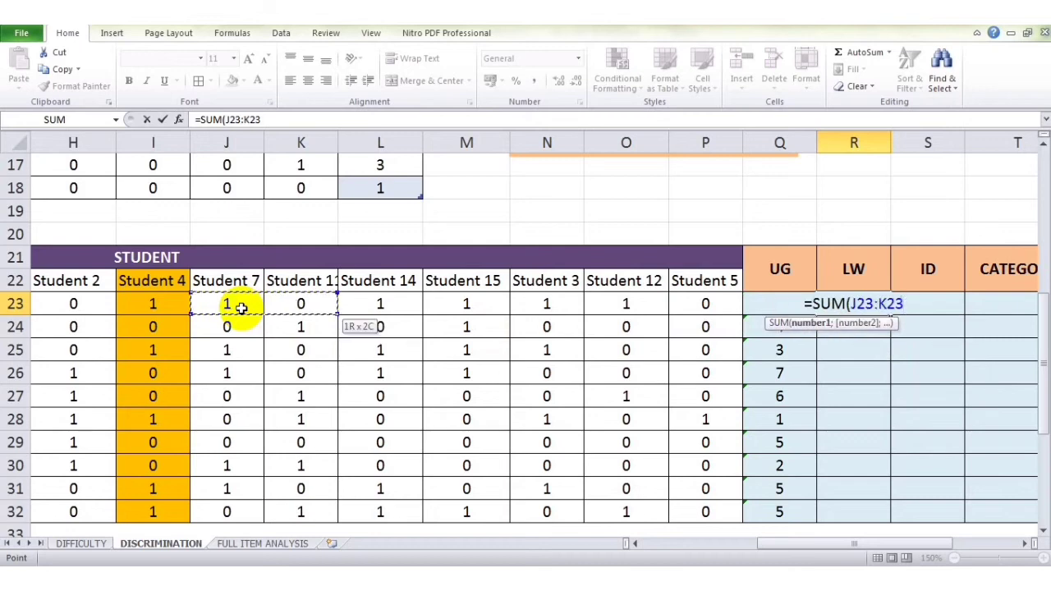
key("shift+Right")
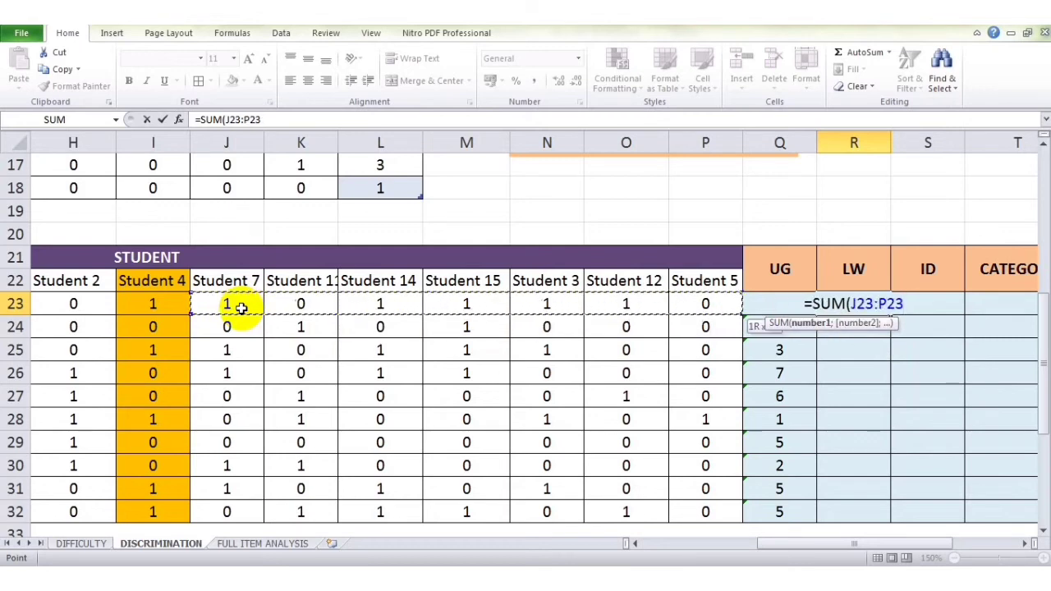
type(")")
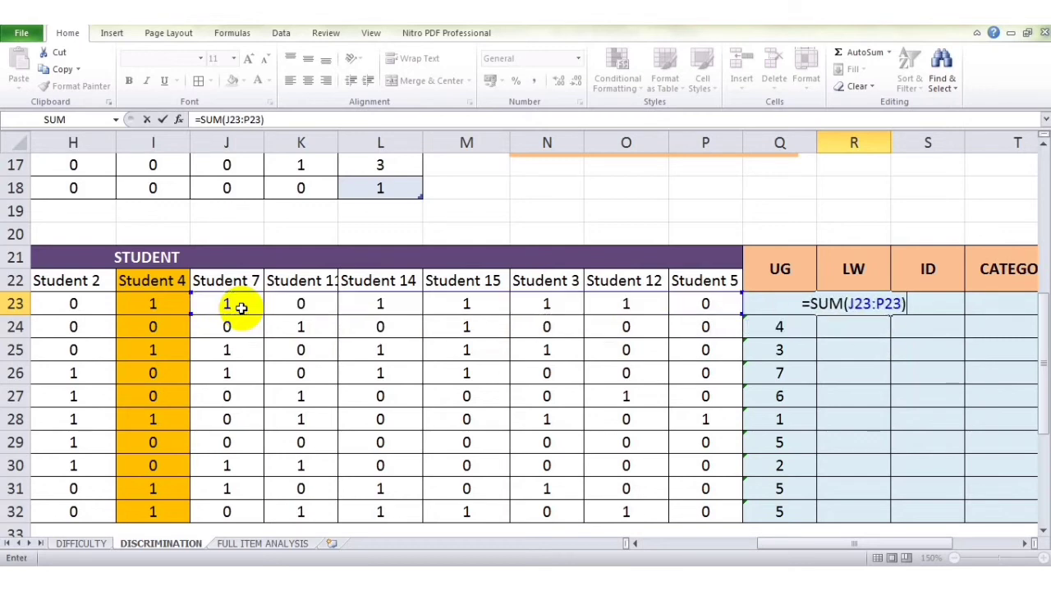
key("Return")
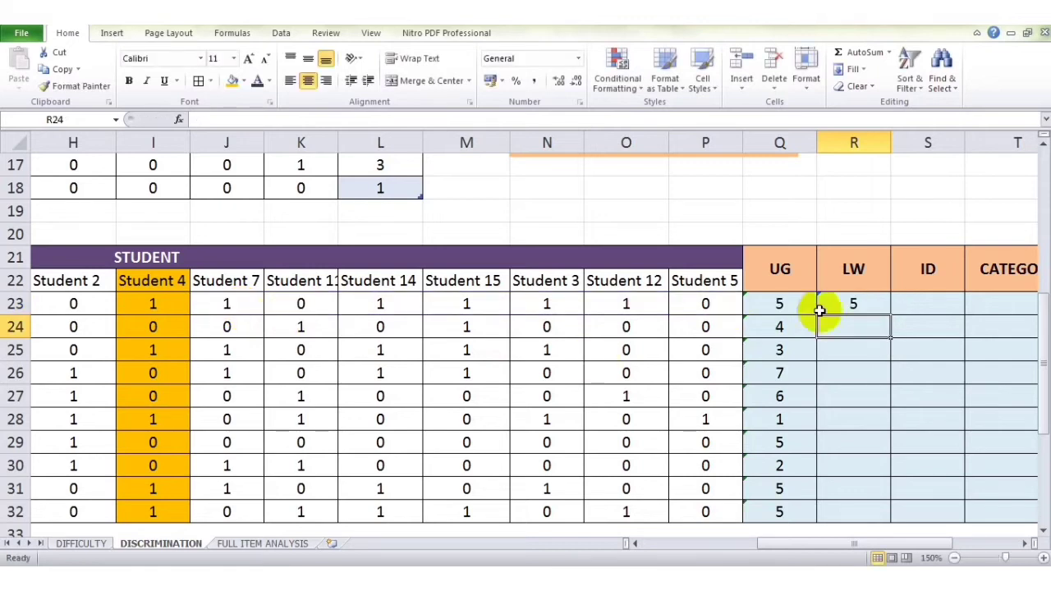
left_click(856, 305)
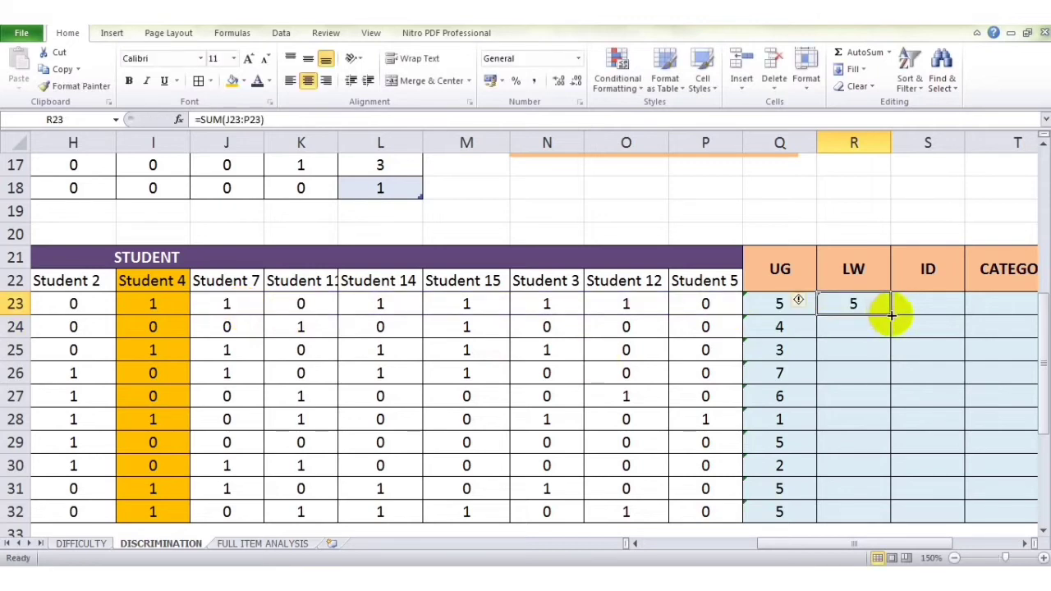
left_click_drag(892, 314, 880, 512)
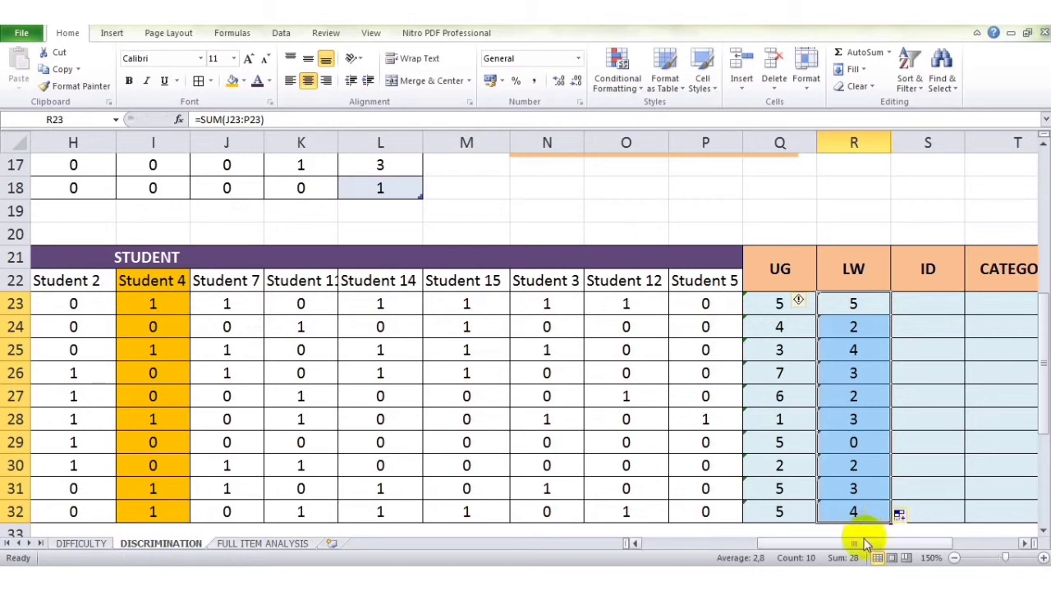
Step: Compute the discrimination index with =(Q23-R23)/7 in ID cell S23 and fill the formula down to S32
left_click(931, 297)
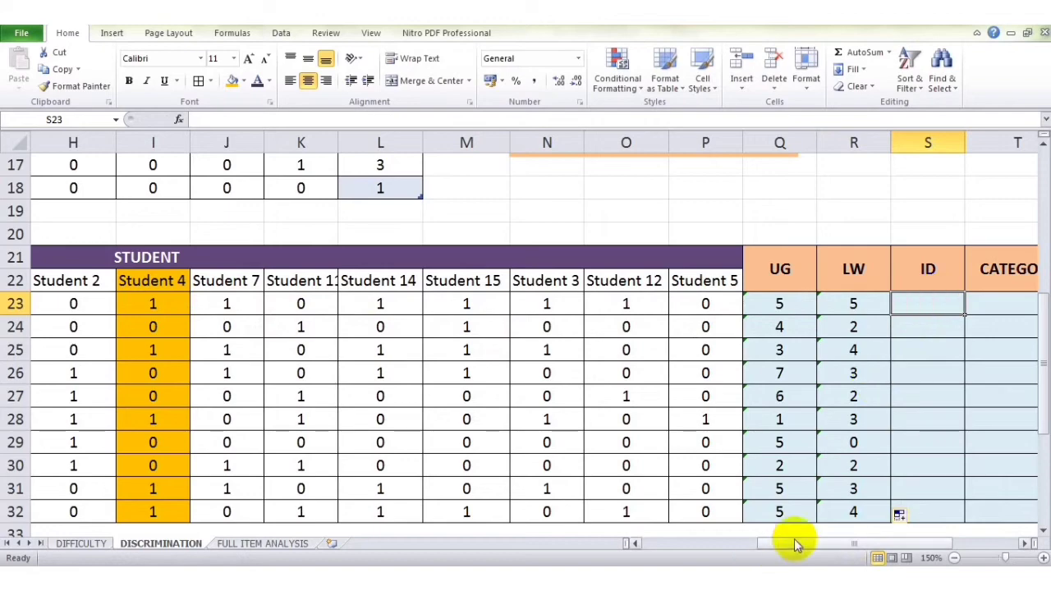
left_click_drag(1042, 380, 1046, 263)
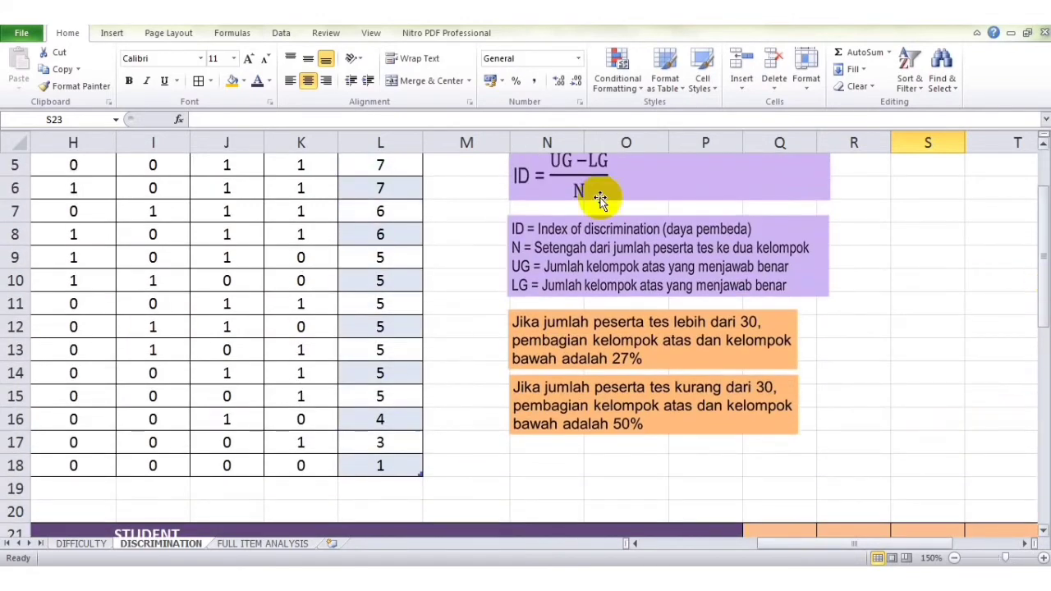
scroll(532, 251, "up", 1)
left_click(532, 250)
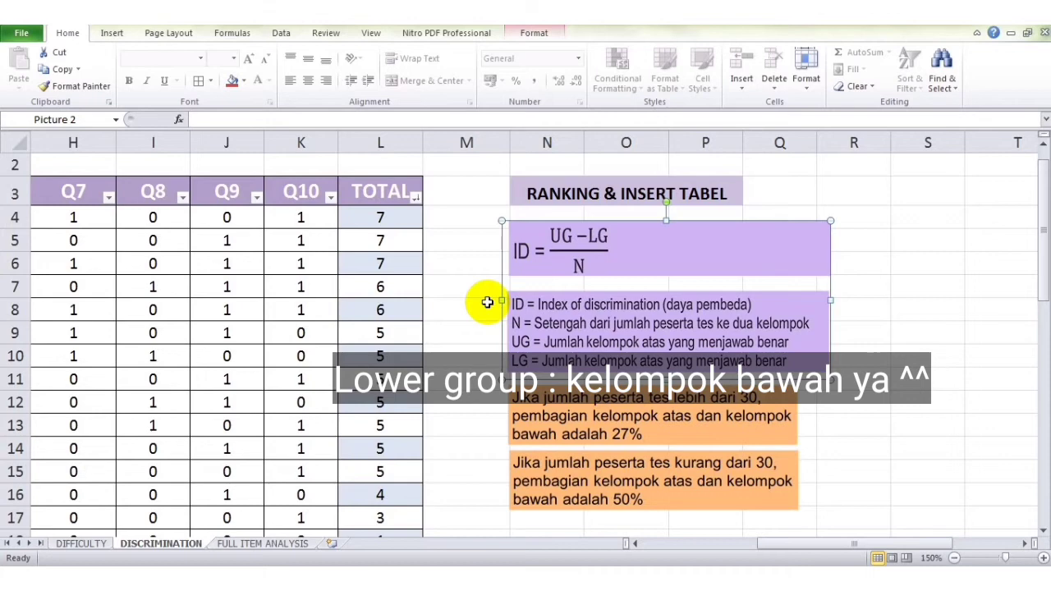
left_click_drag(1043, 270, 1043, 276)
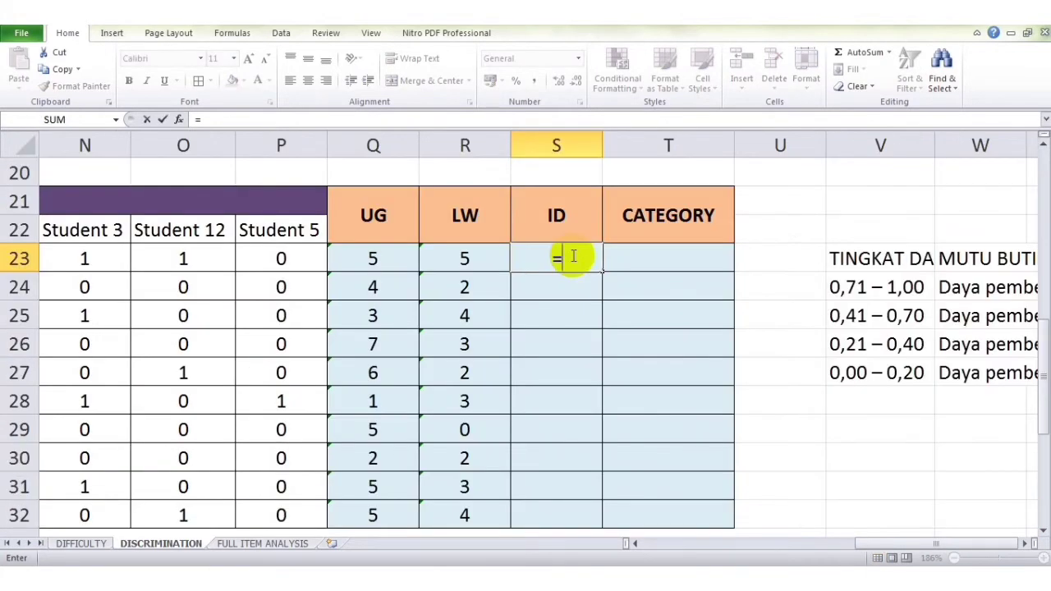
type("(")
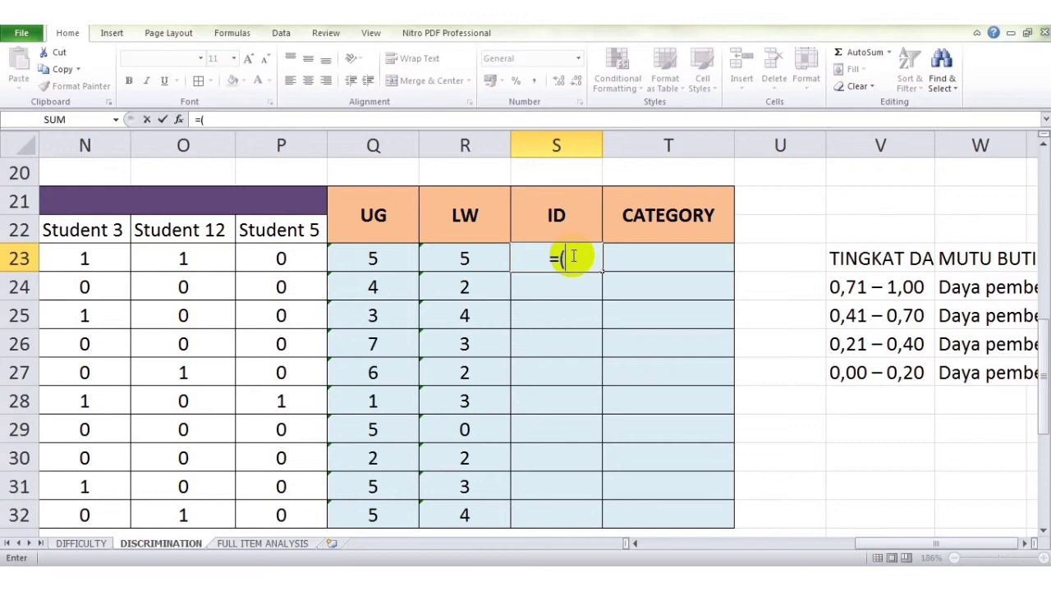
left_click(376, 258)
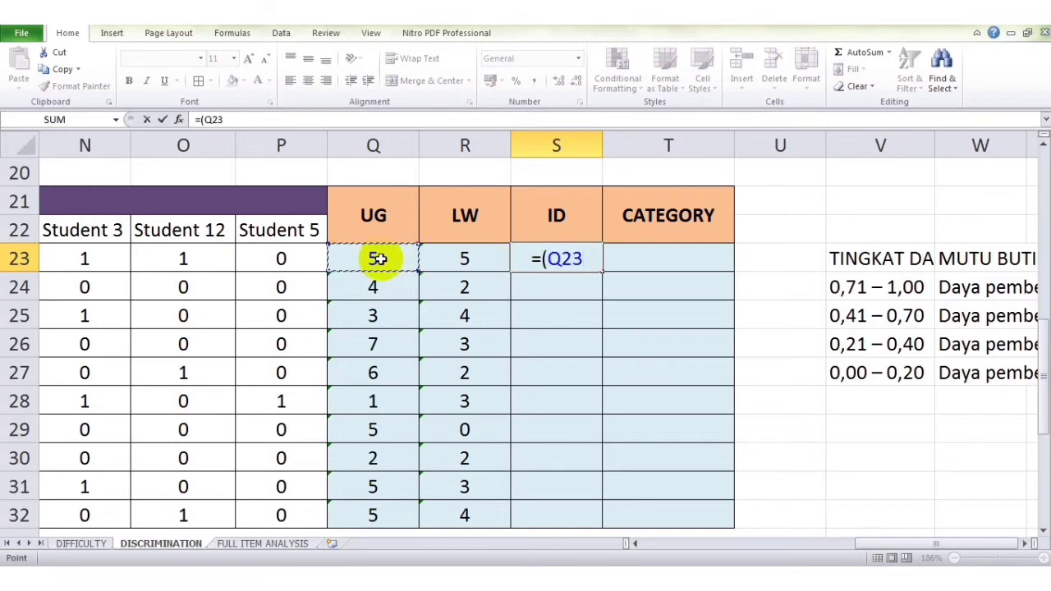
type("-")
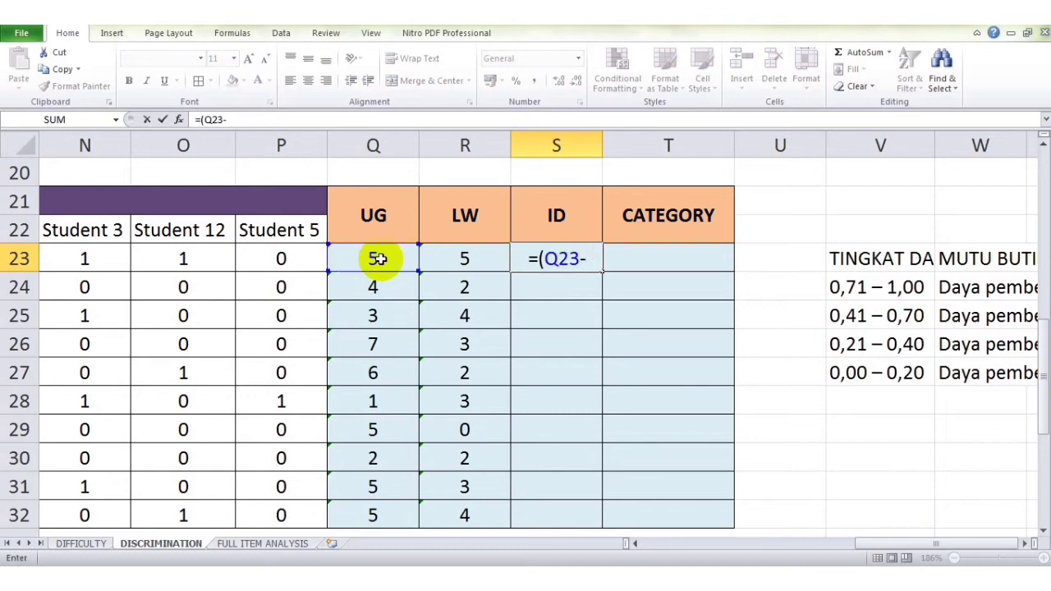
left_click(441, 259)
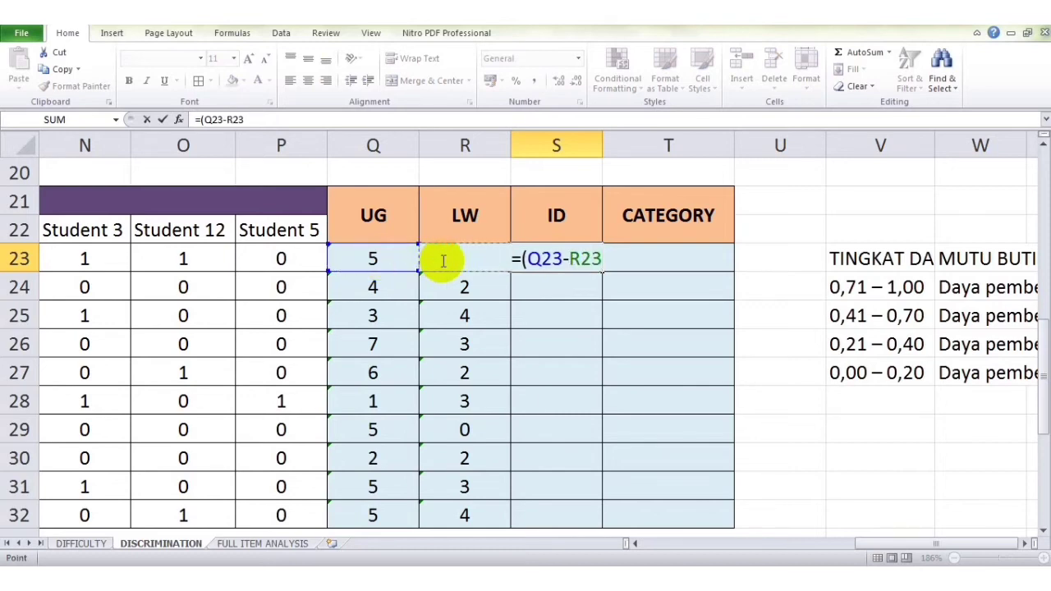
type(")/")
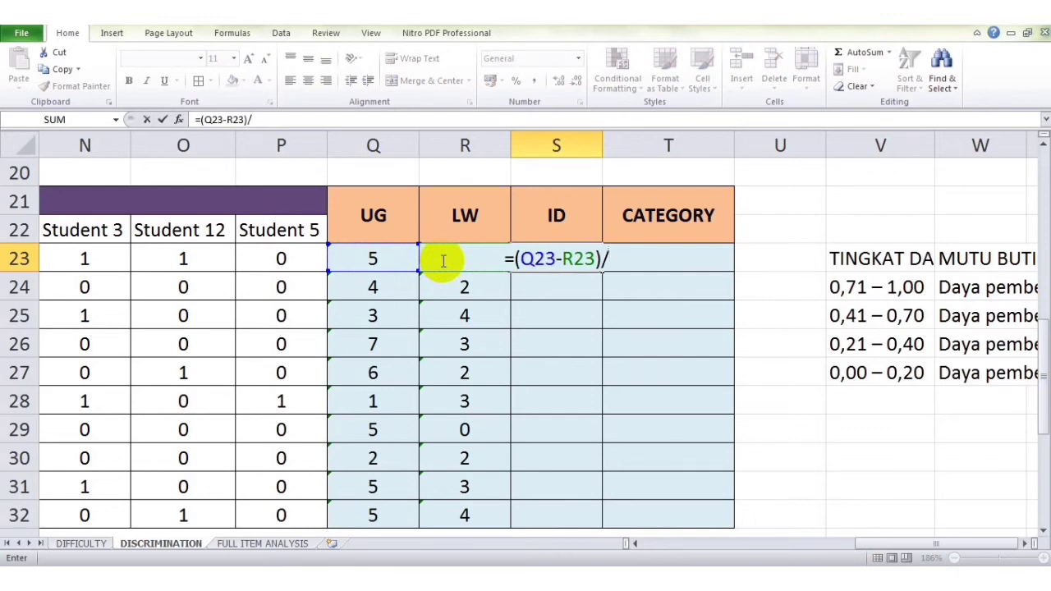
type("7")
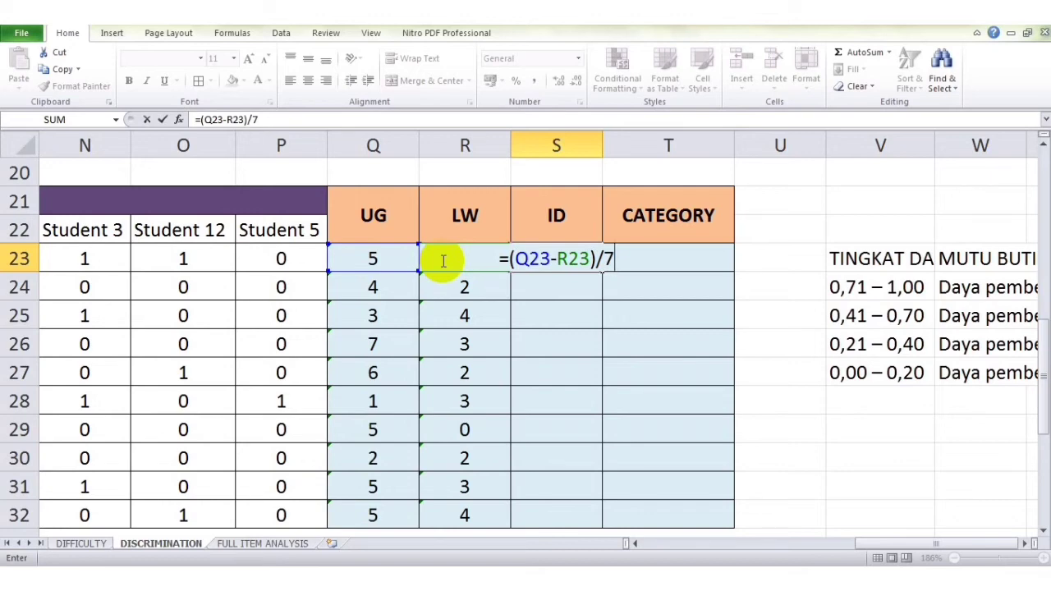
key("Return")
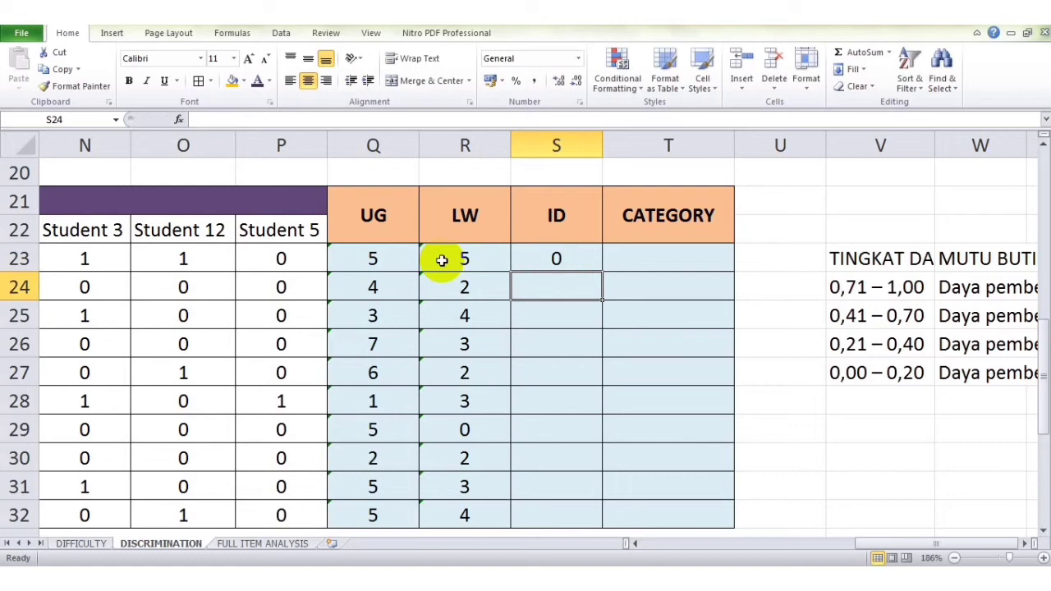
left_click(575, 263)
left_click_drag(603, 271, 583, 517)
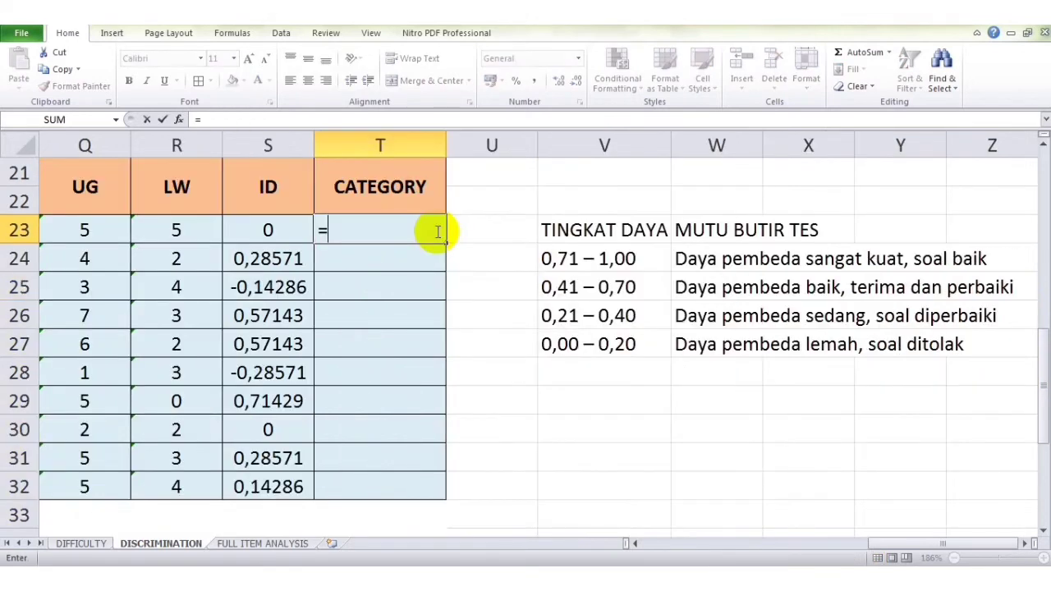
Step: Begin an IF formula in CATEGORY cell T23 that returns "SANGAT KUAT" when S23>=0,71
type("IF")
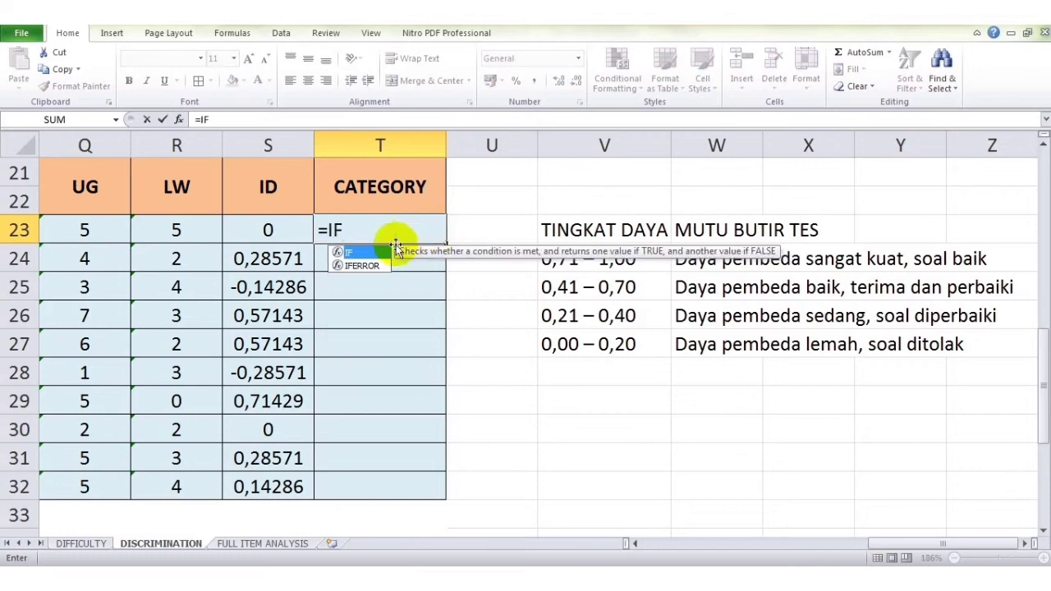
double_click(364, 255)
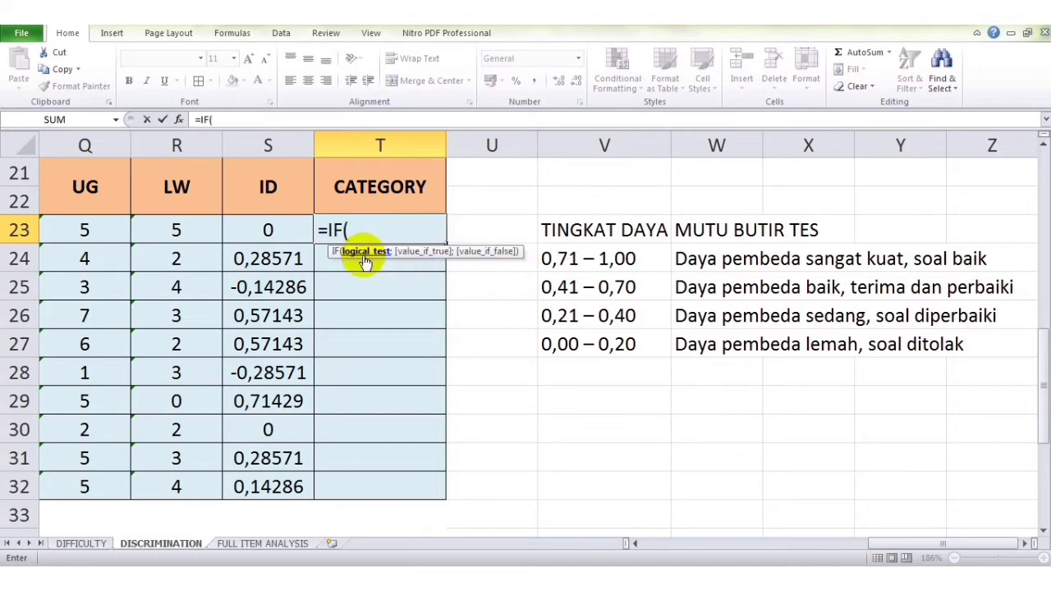
left_click(269, 122)
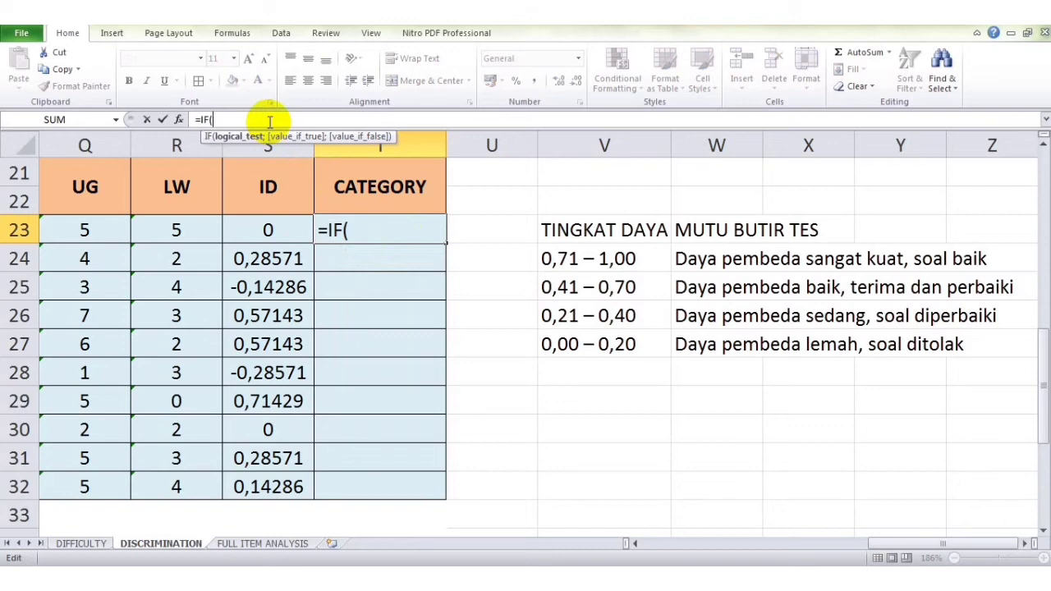
left_click(250, 235)
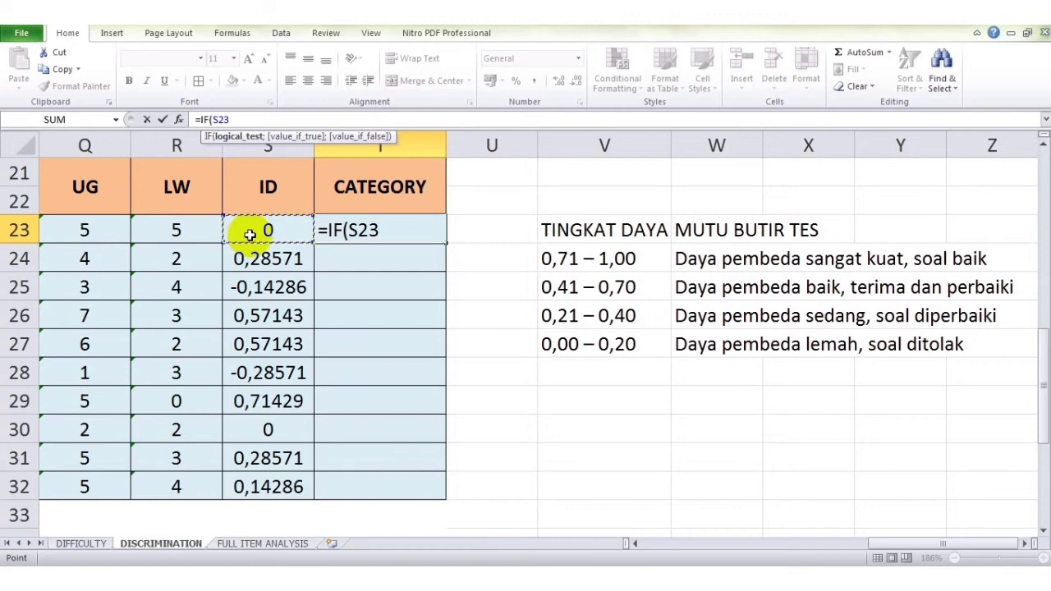
type(">=")
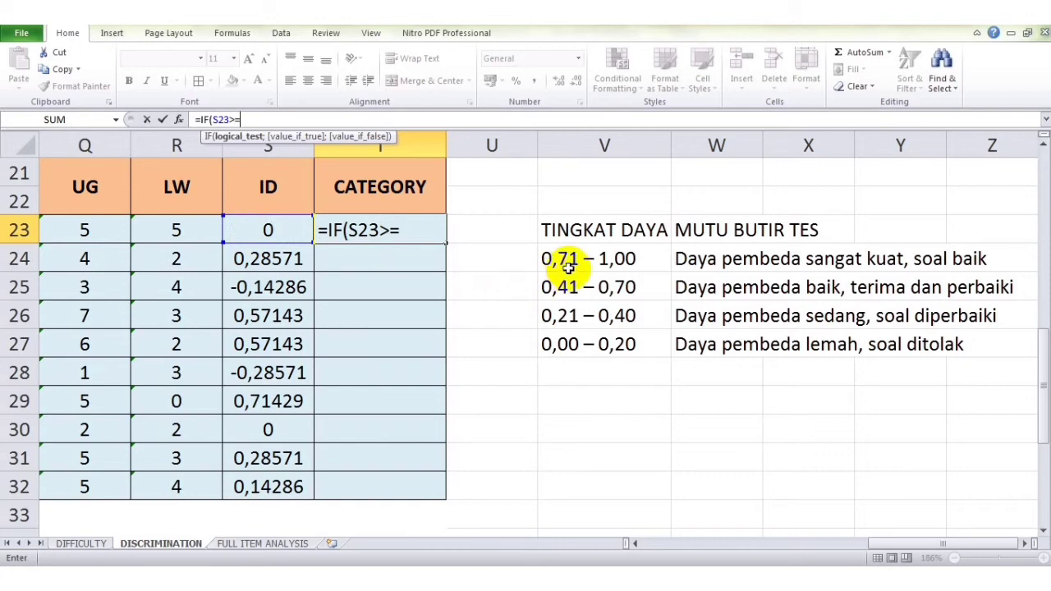
type("0,71;")
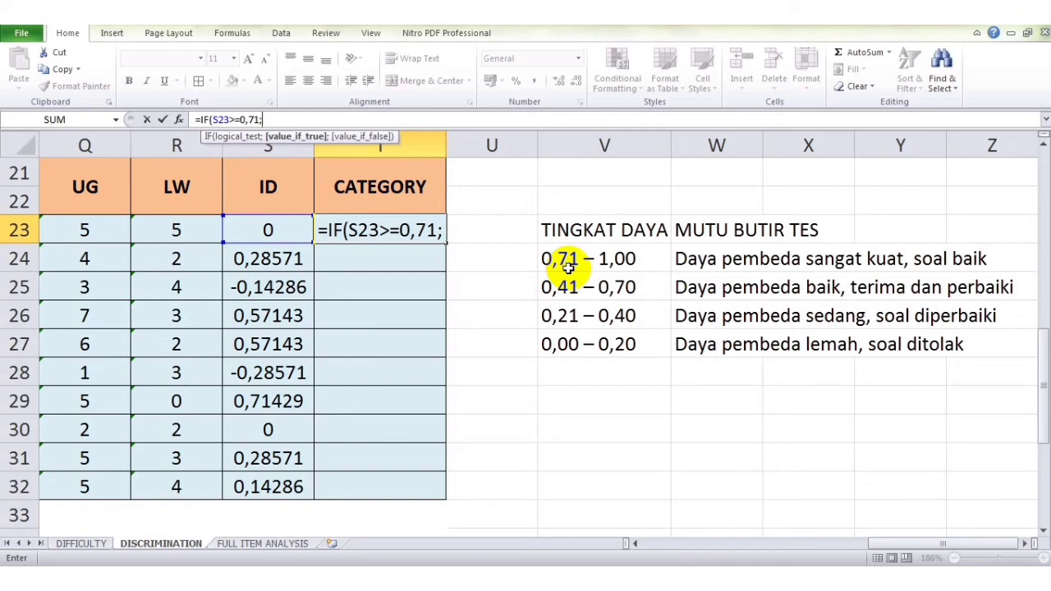
type("\"SANGAT")
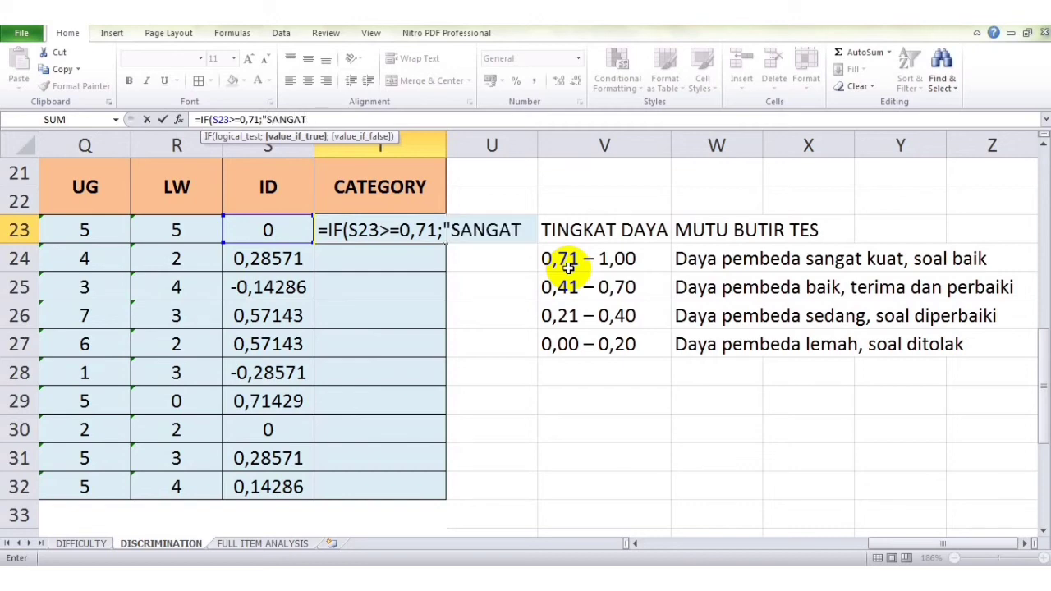
type(" KUAT")
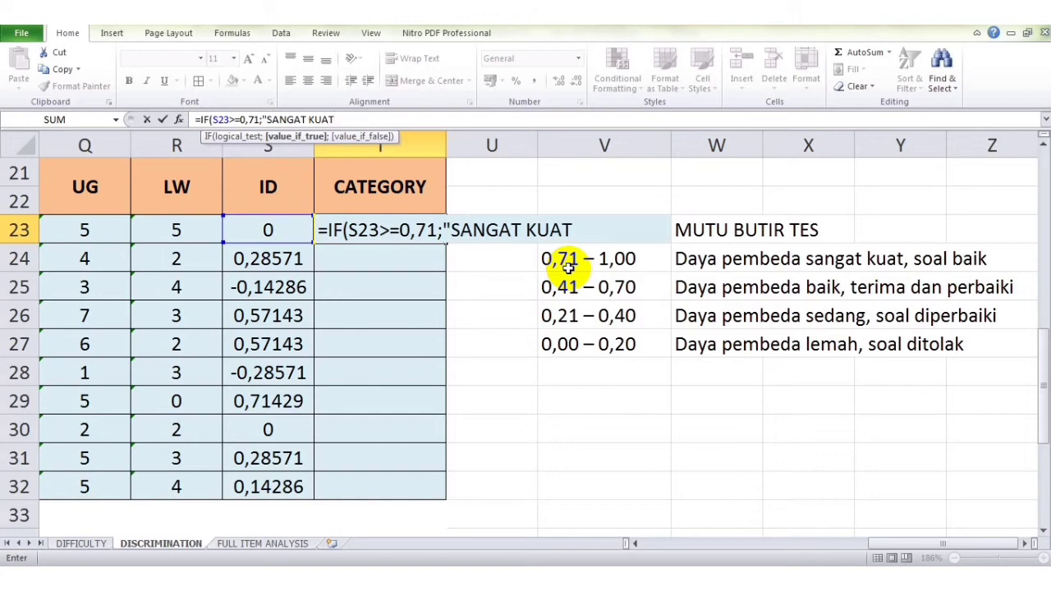
type("\";")
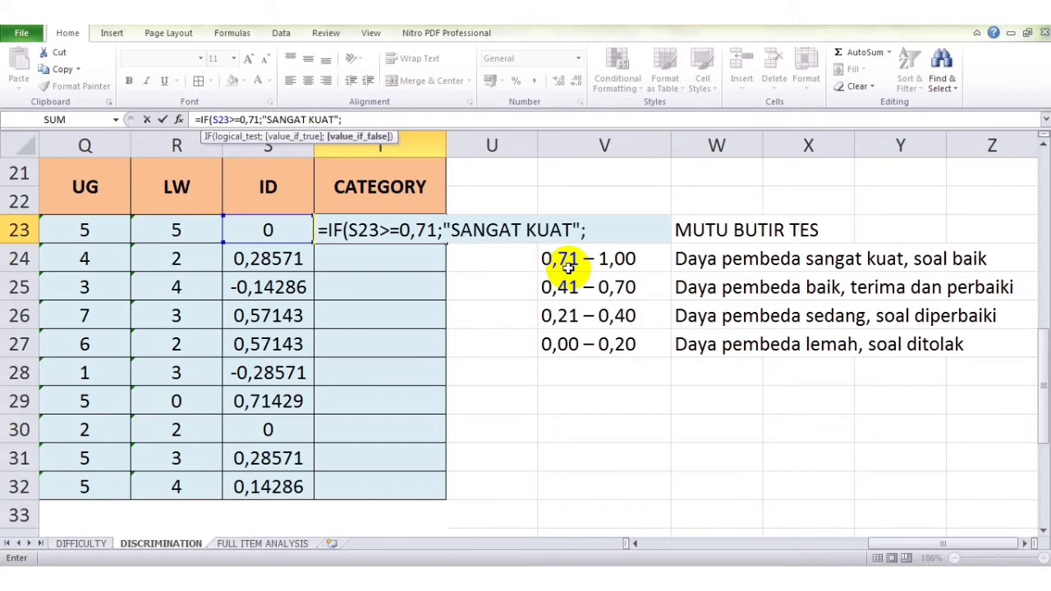
Step: Nest a second IF in the T23 formula that returns "BAIK" when S23>=0,41
type("IF")
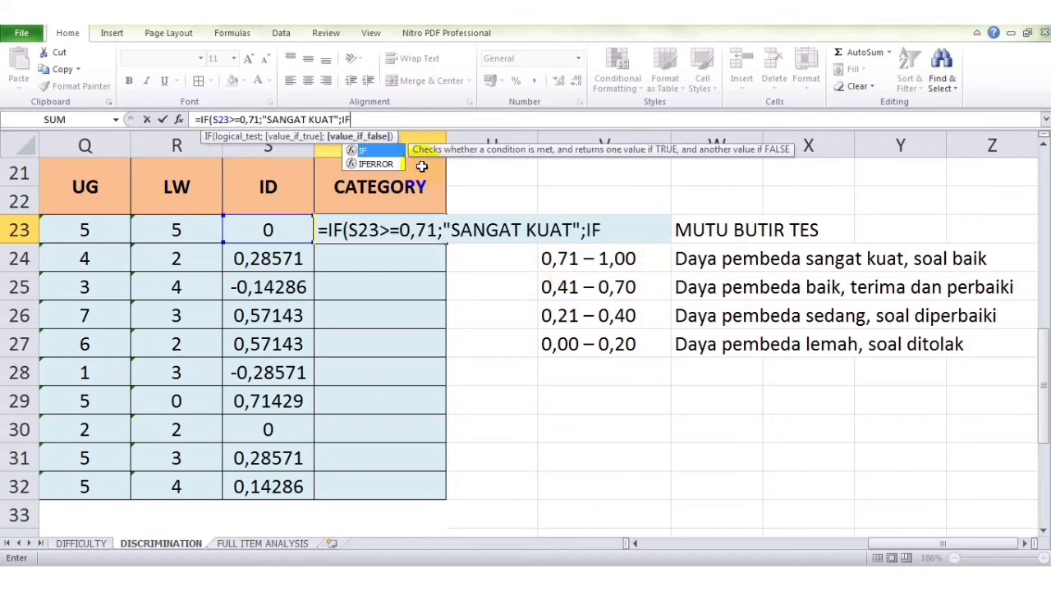
double_click(376, 151)
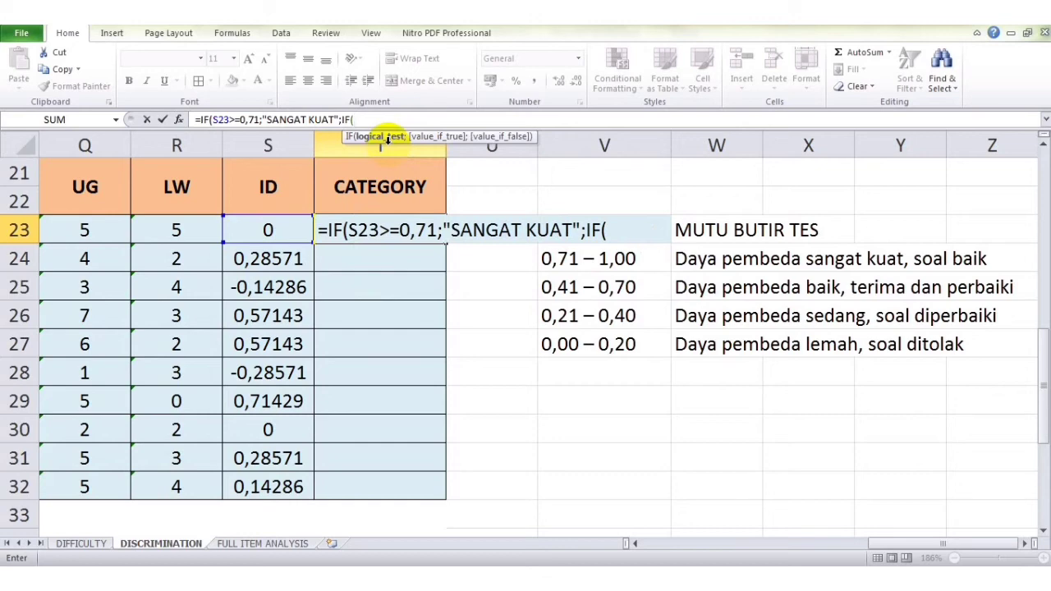
type("S23")
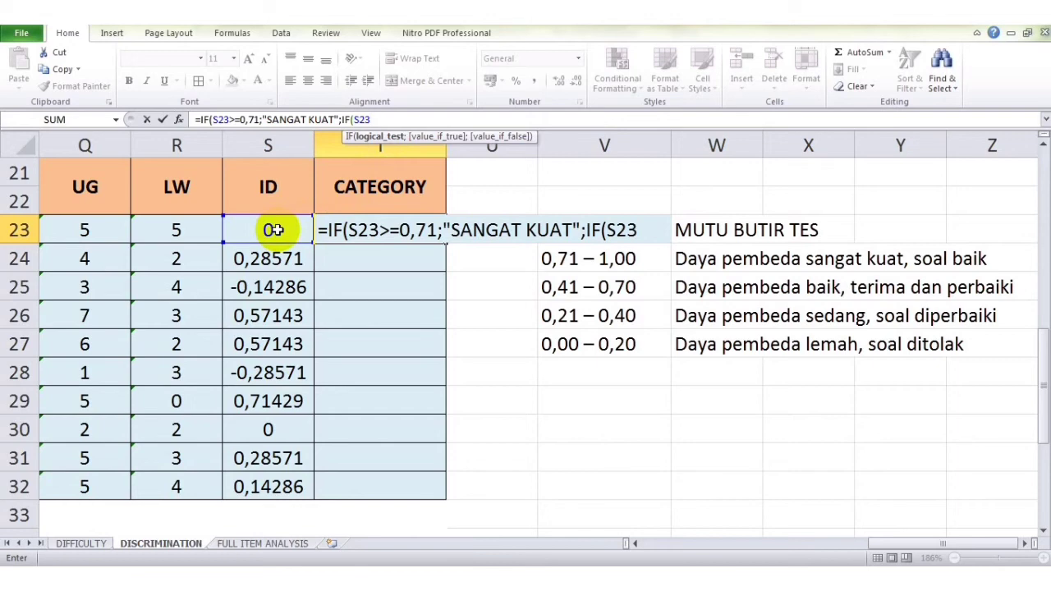
type(">=0,41")
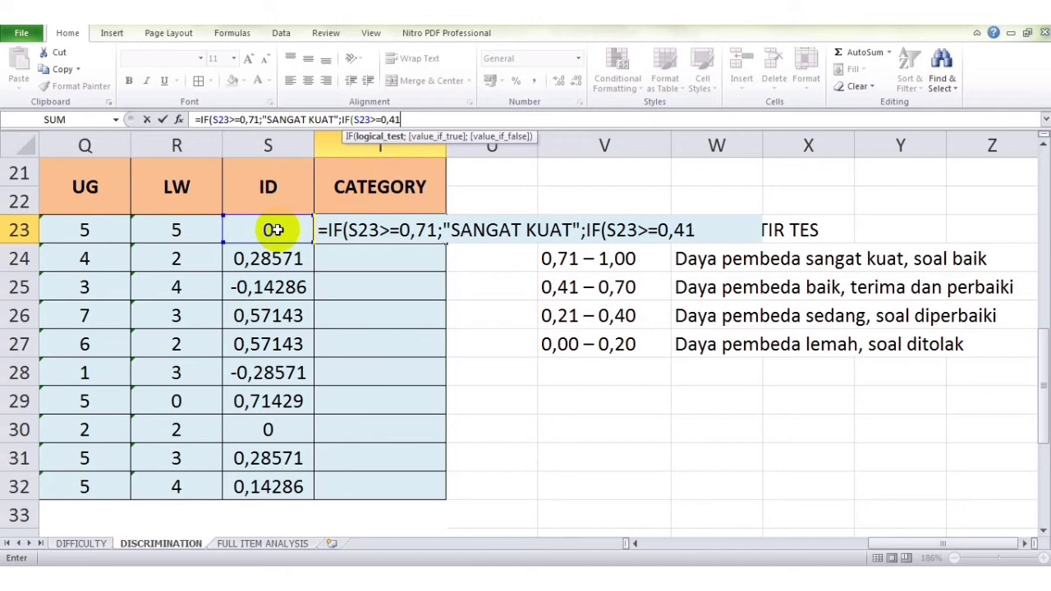
type(";\"")
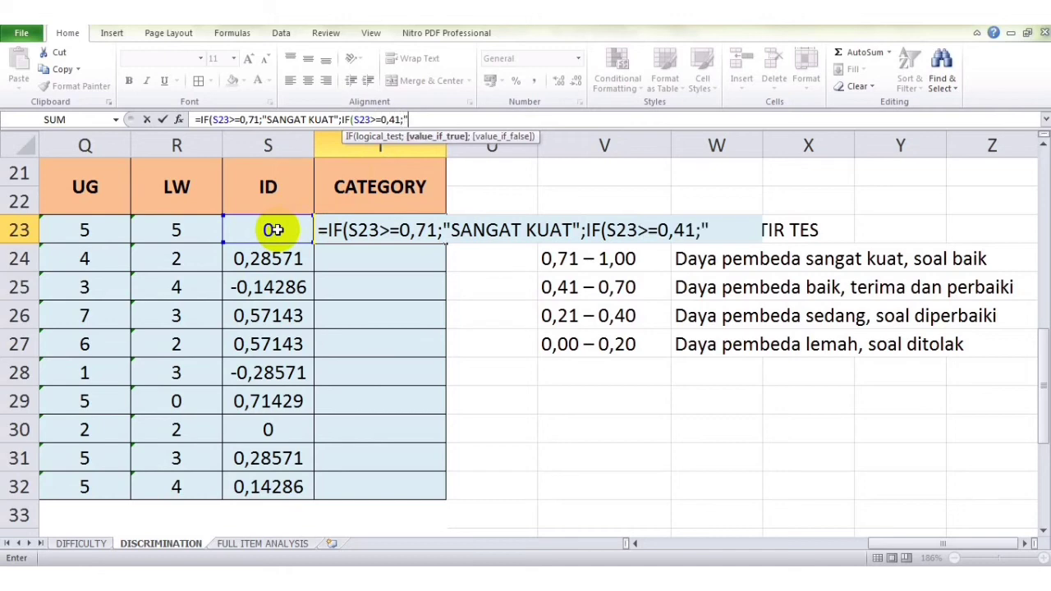
type("BAIK\";")
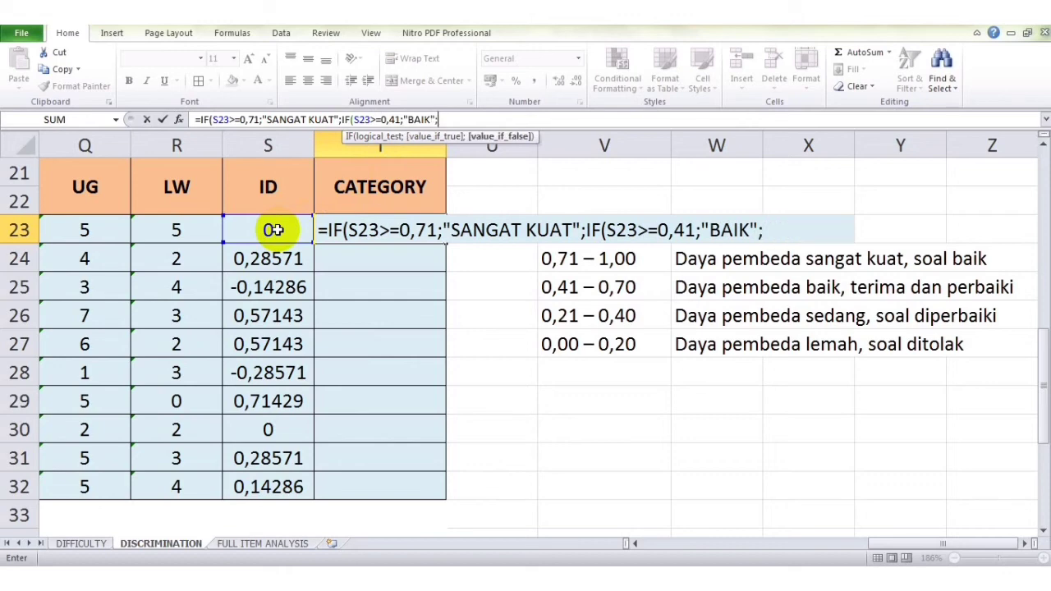
Step: Nest a third IF in the T23 formula that returns "SEDANG" when S23>=0,21
type("IF(")
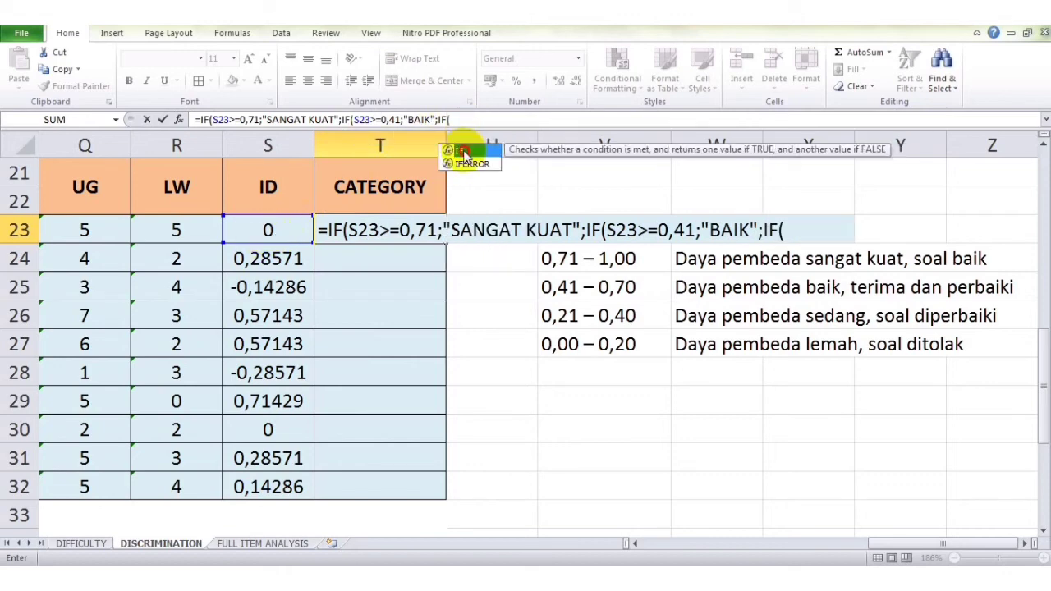
double_click(463, 152)
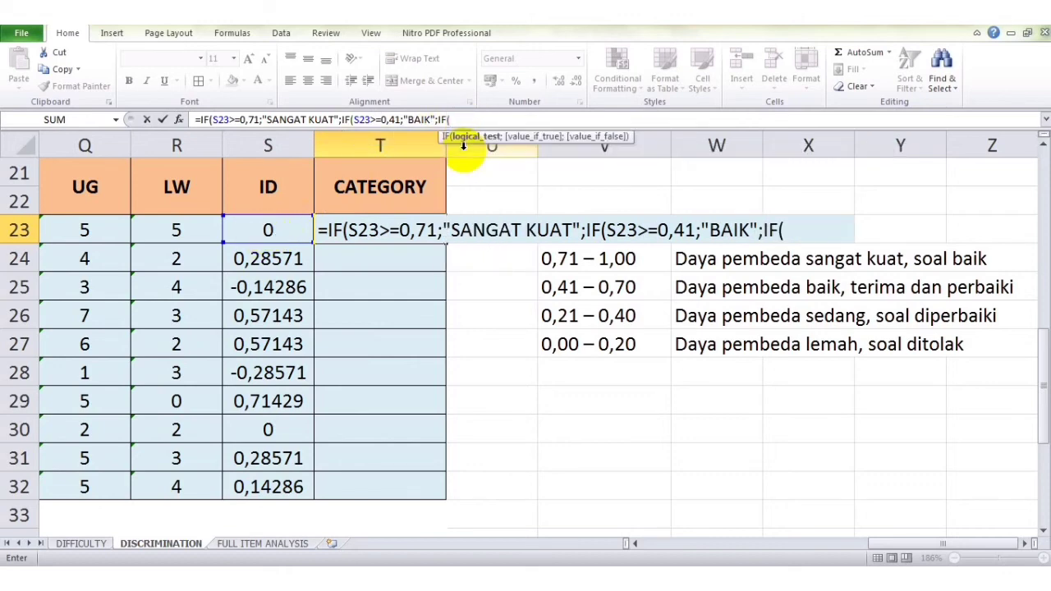
type("S23>=0,")
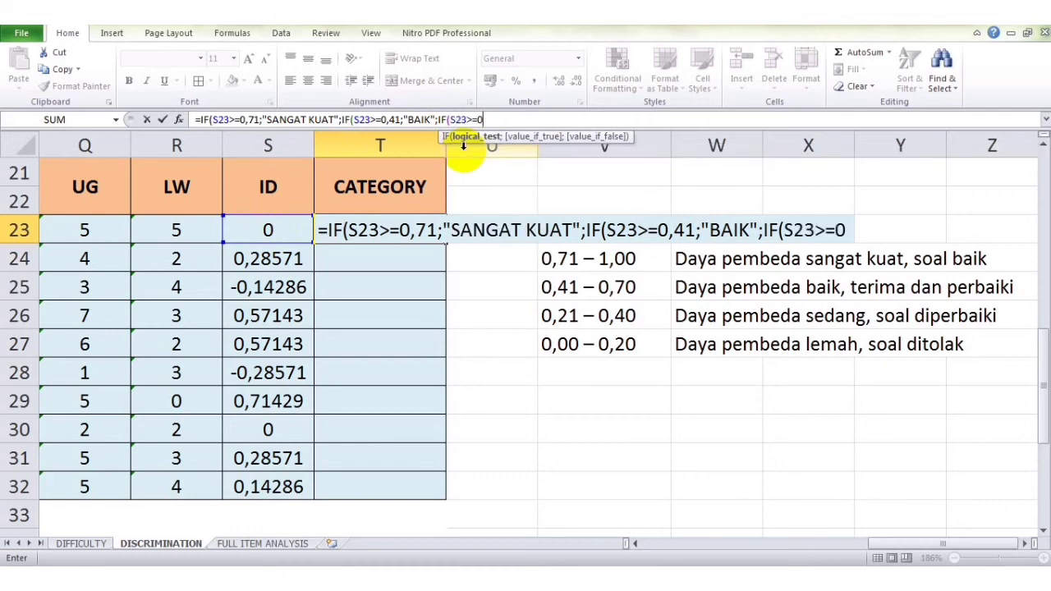
type("21")
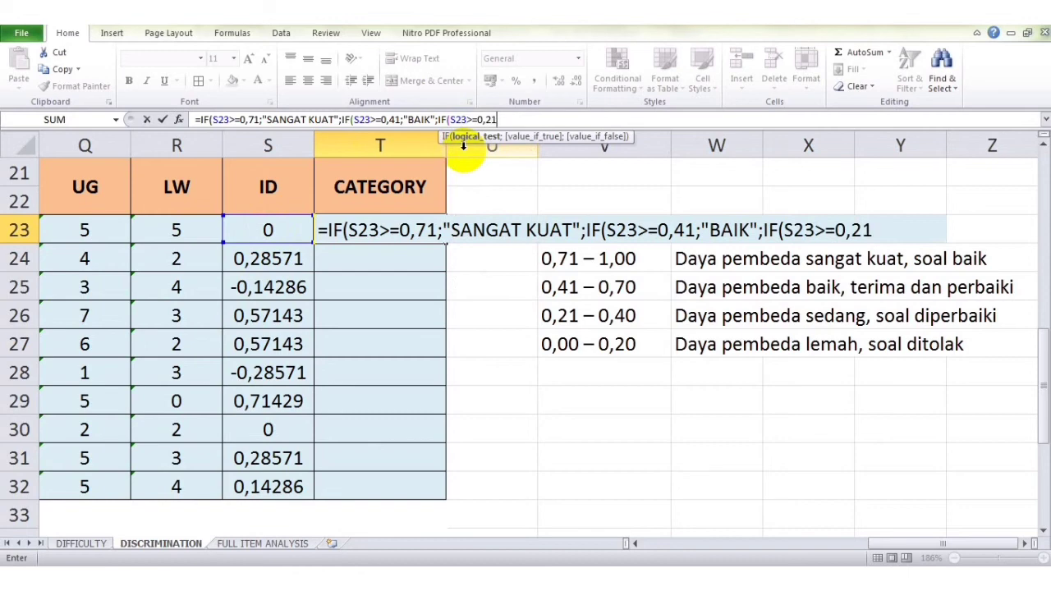
type(";\"")
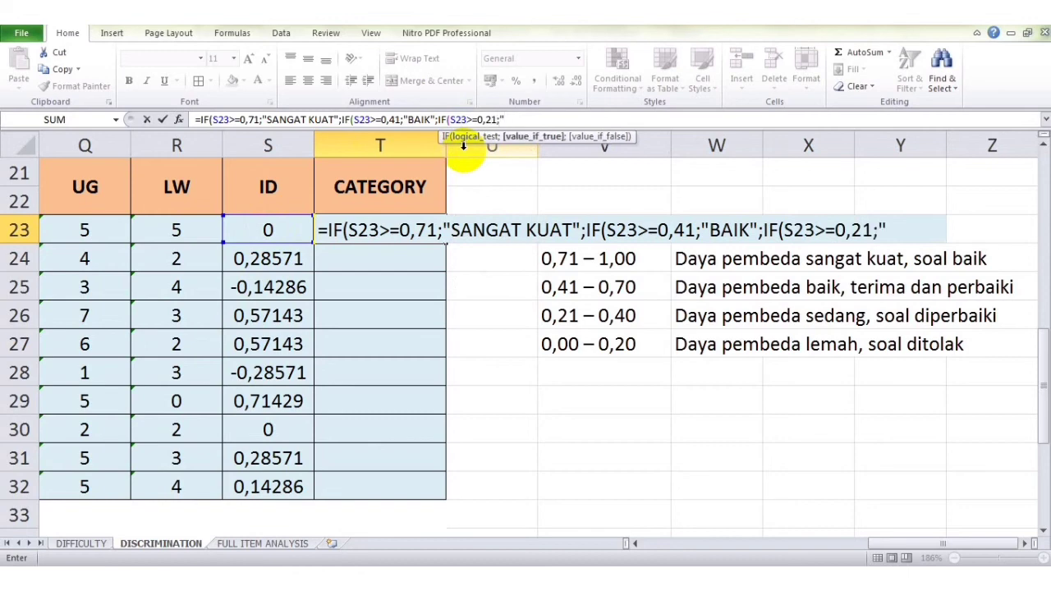
type("SEDANG")
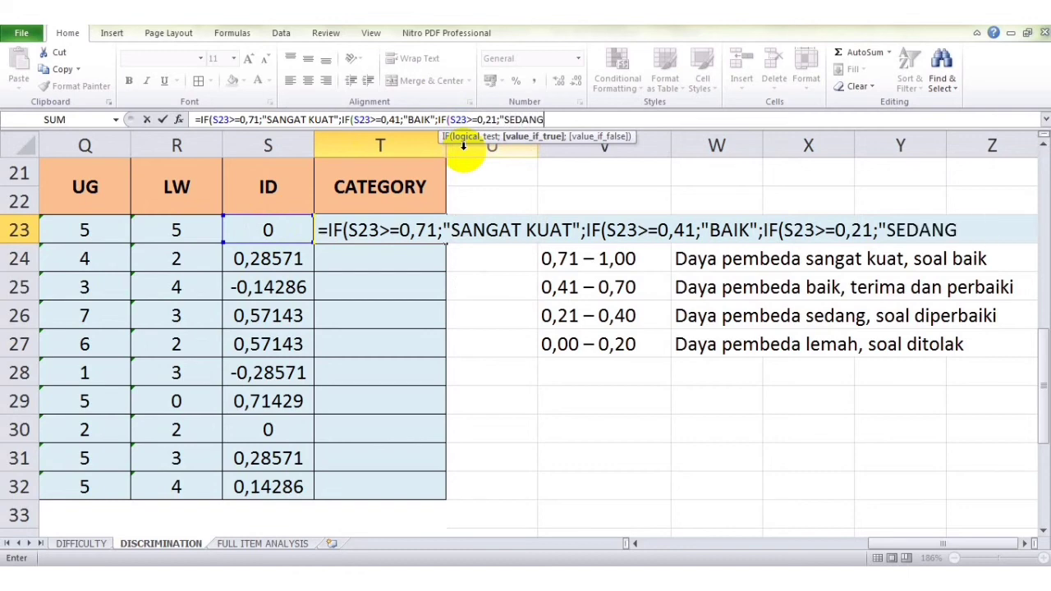
type("\";")
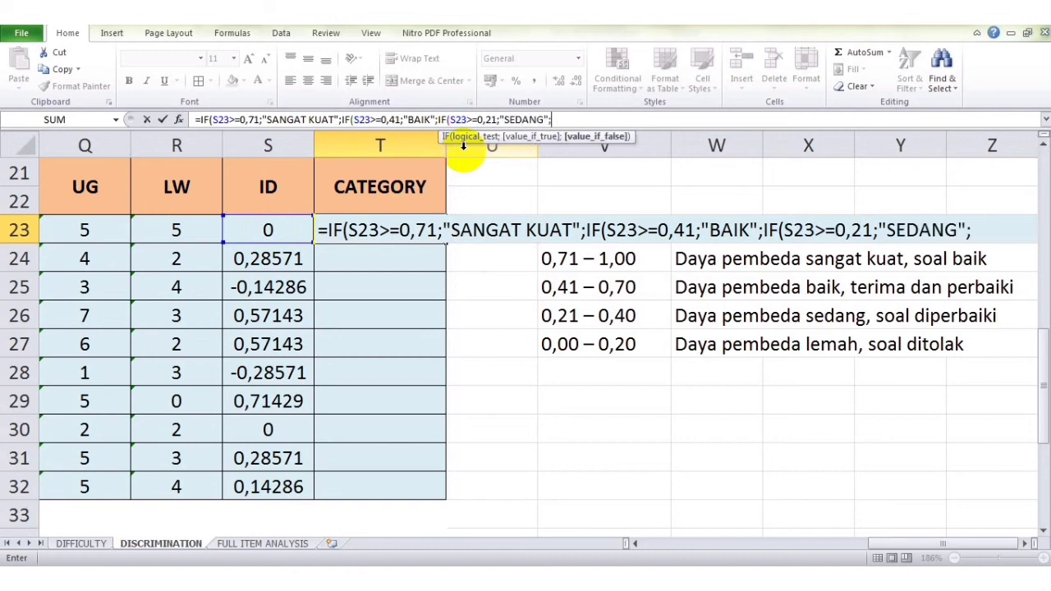
Step: Complete the T23 formula with a fourth IF returning "LEMAH" when S23>=0 and "SANGAT LEMAH" otherwise, closing all four parentheses
type("IF")
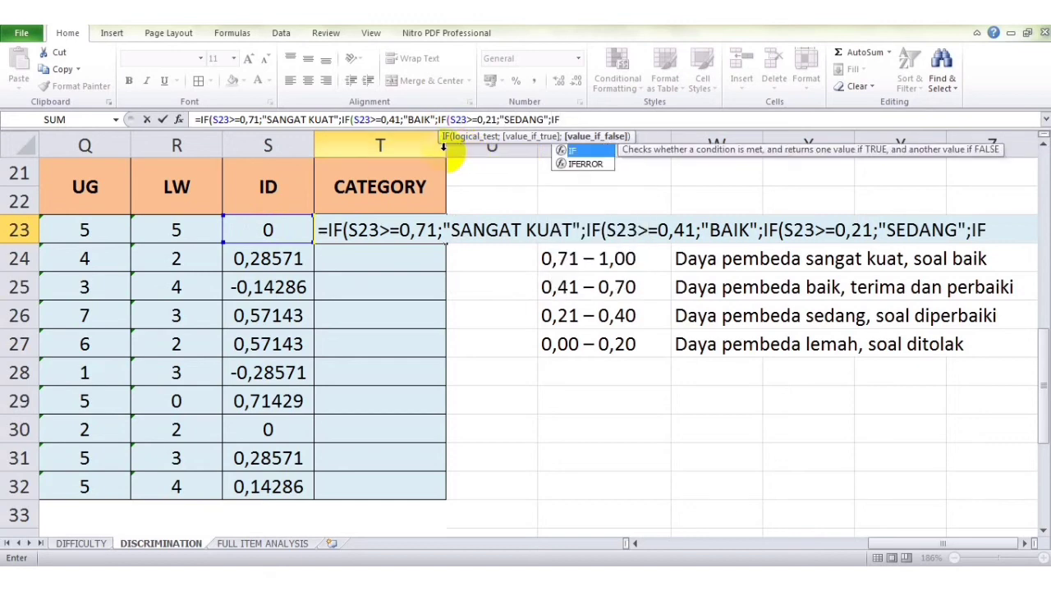
double_click(598, 151)
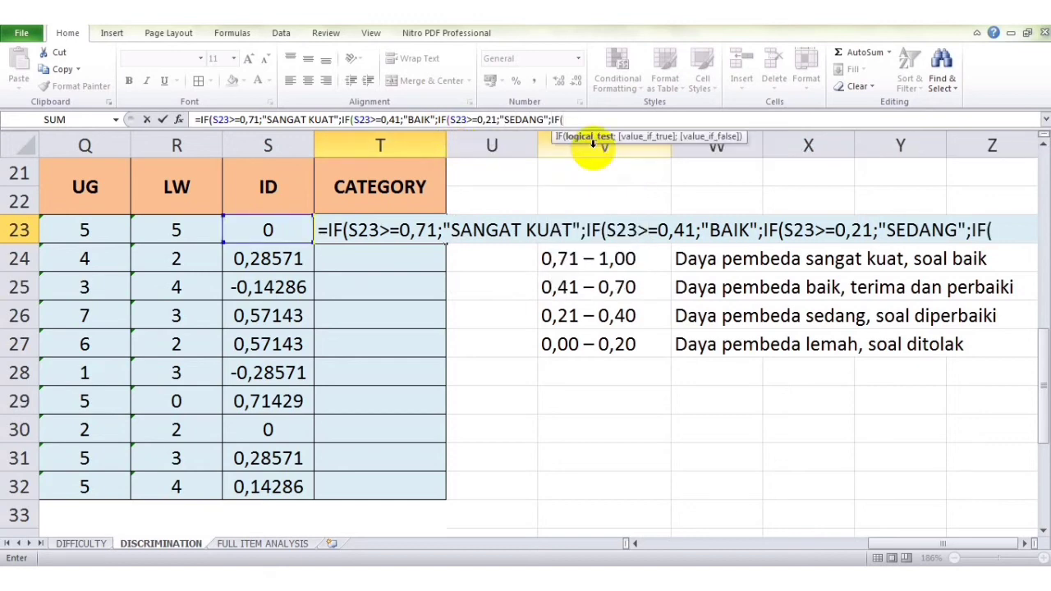
type("S23>=")
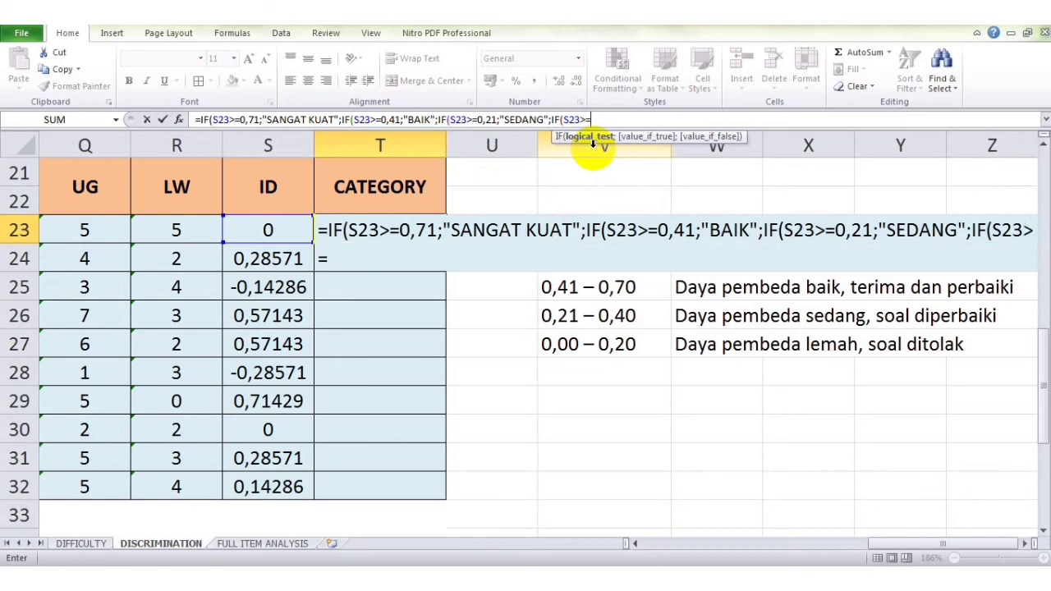
type("0;")
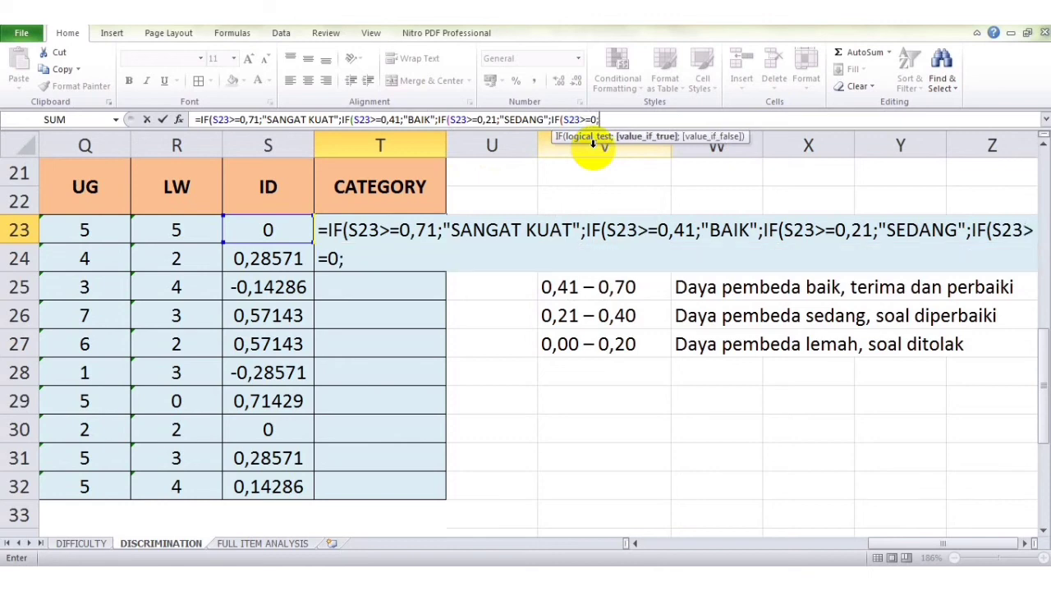
type("\"LEMAH")
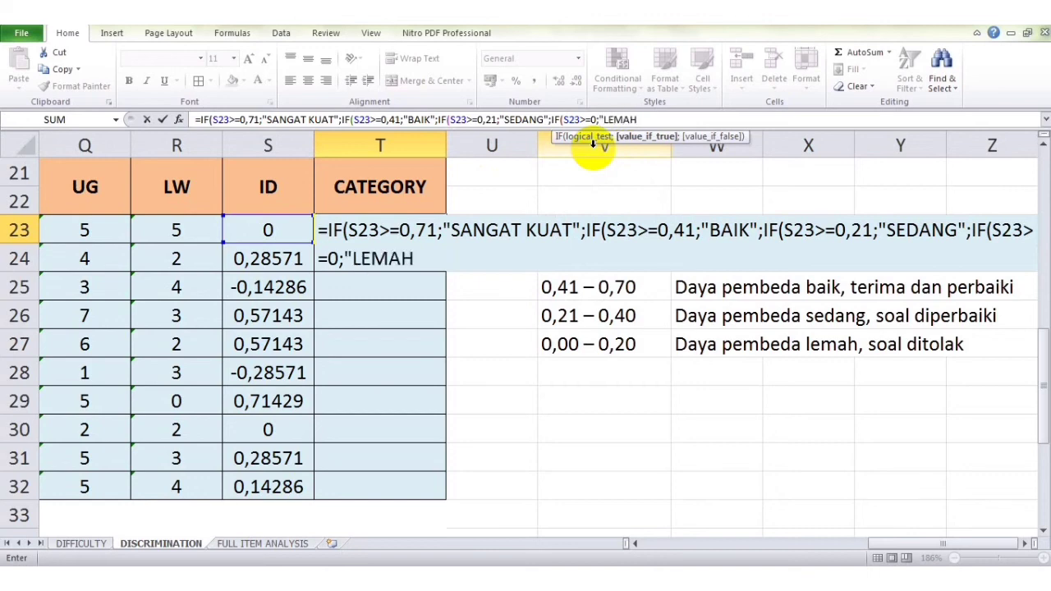
type("\";")
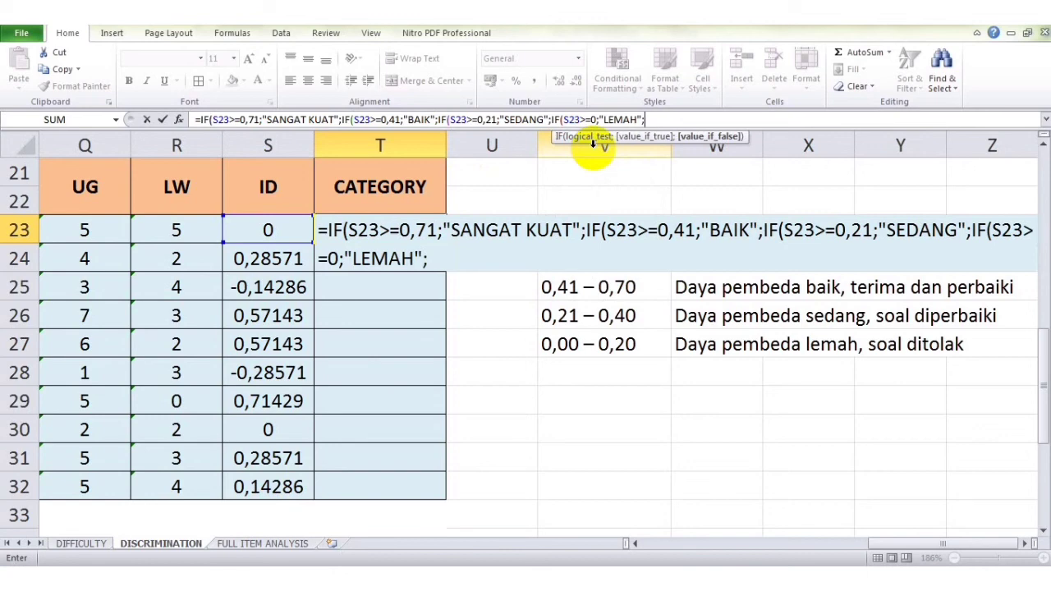
type("\"SANGAT")
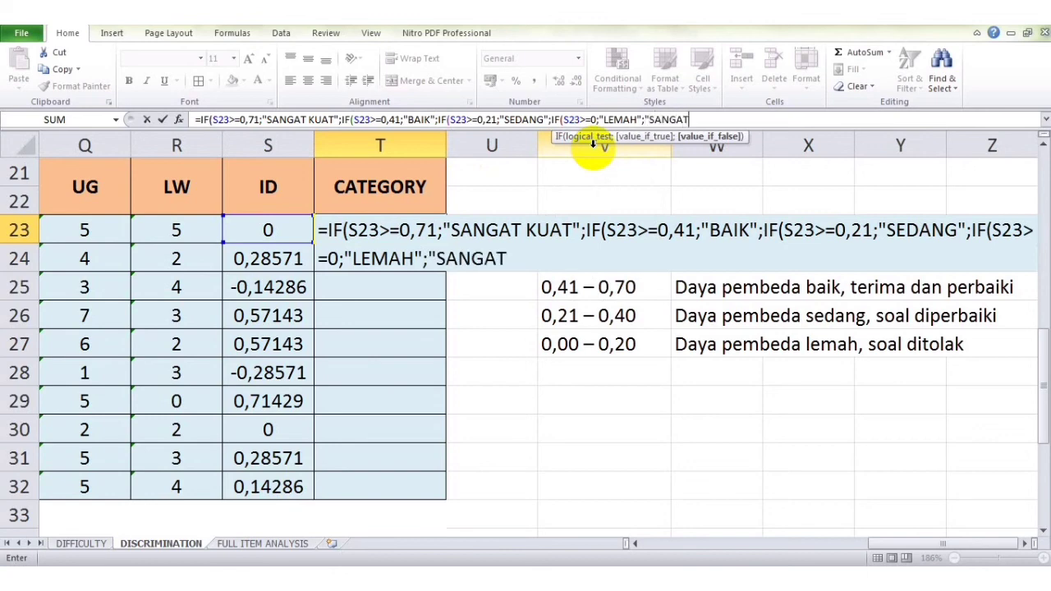
type(" LEMAH")
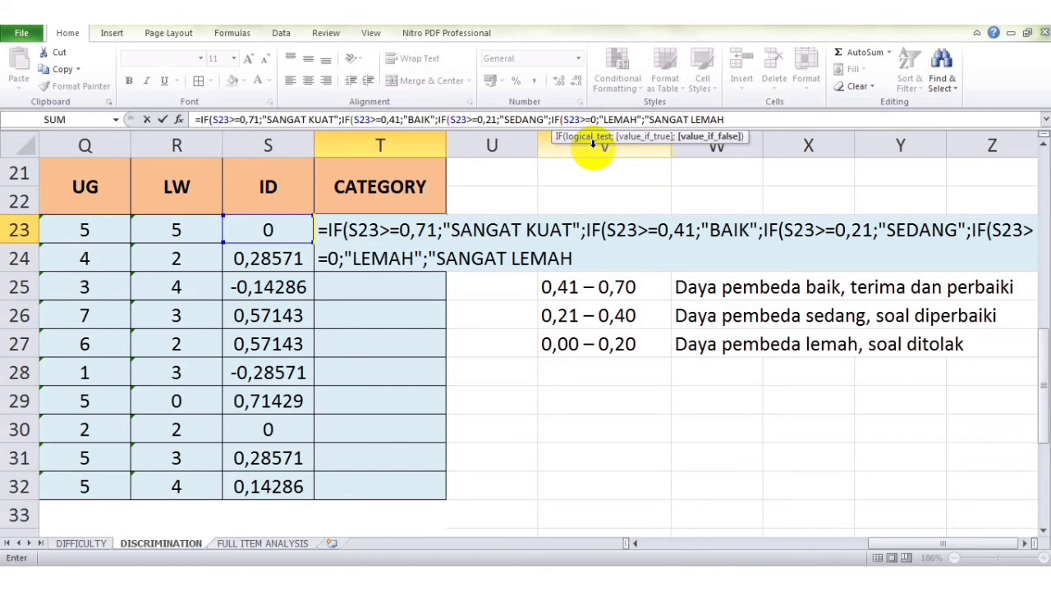
type("\"")
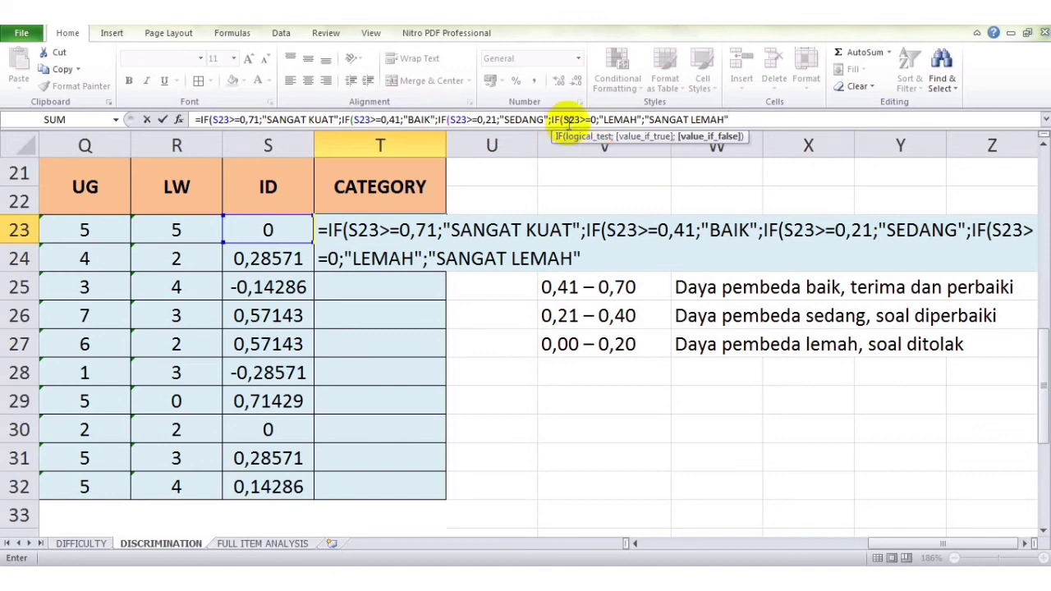
type("))")
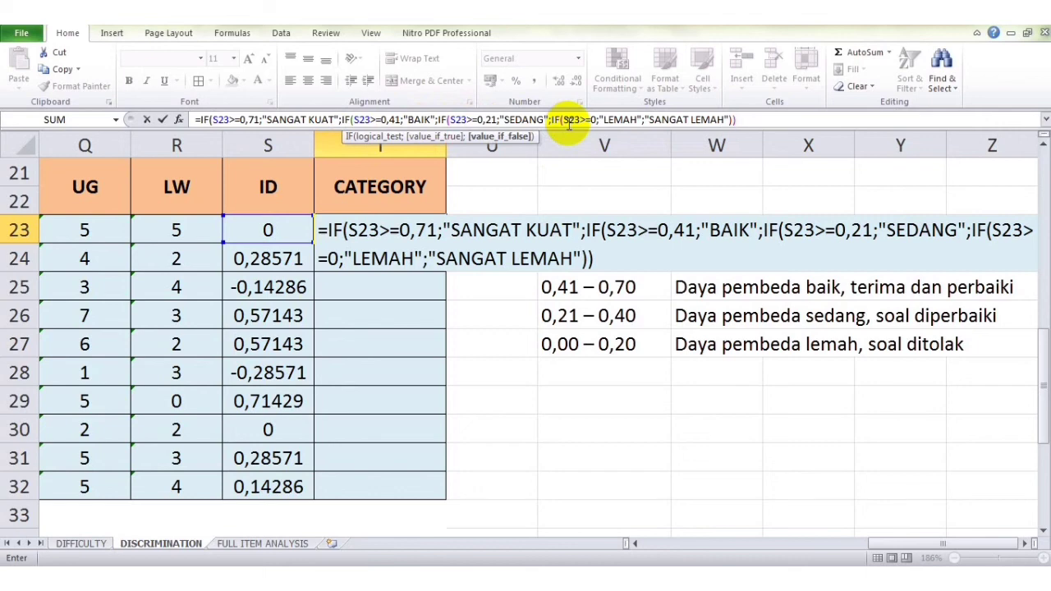
type("))")
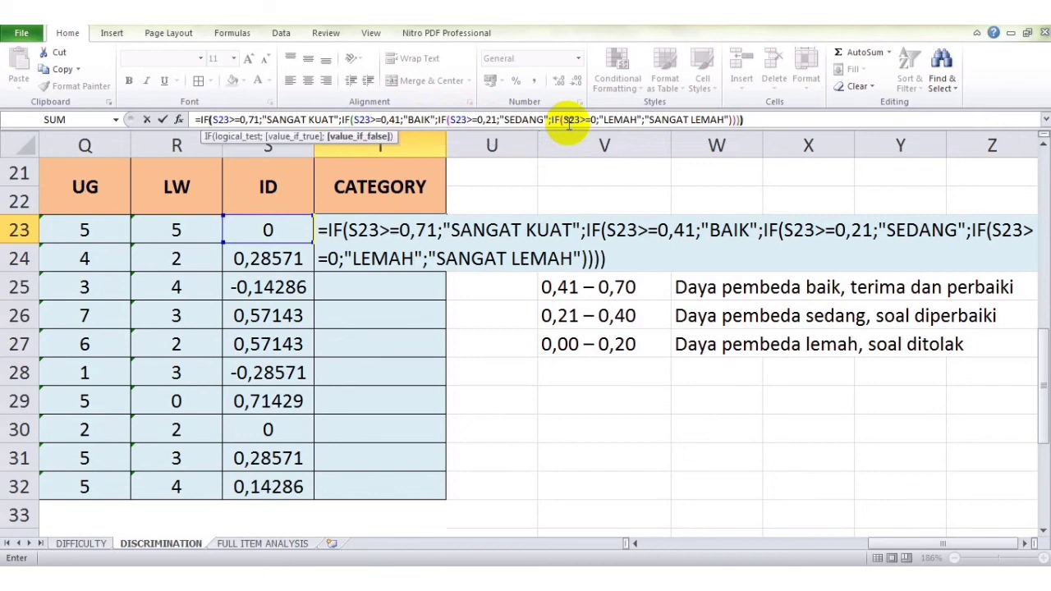
key("Return")
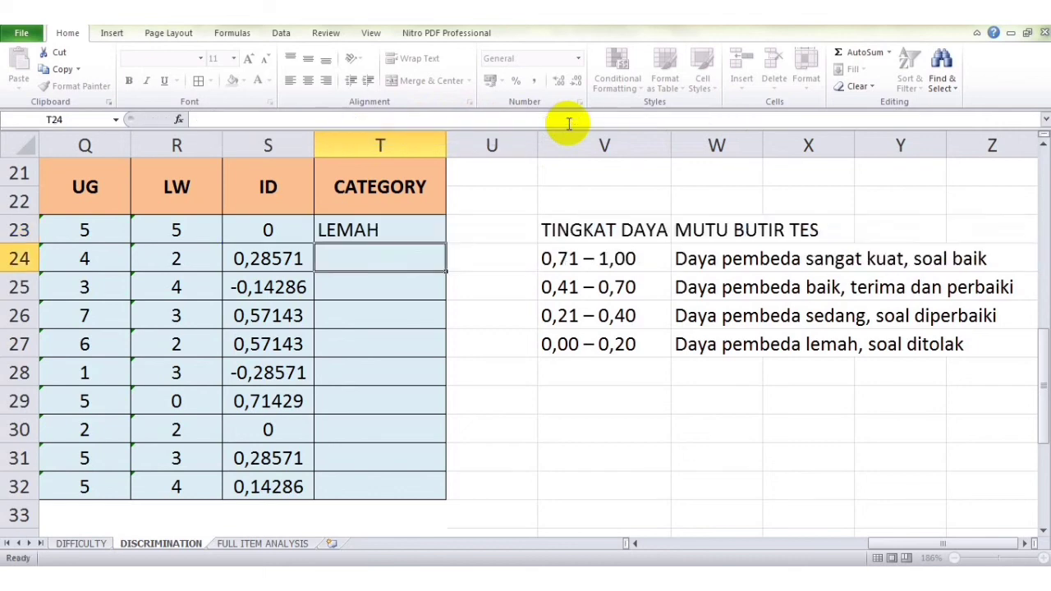
Step: Fill the CATEGORY formula from T23 down to T32 and widen column T slightly to fit the longest category text
left_click(427, 229)
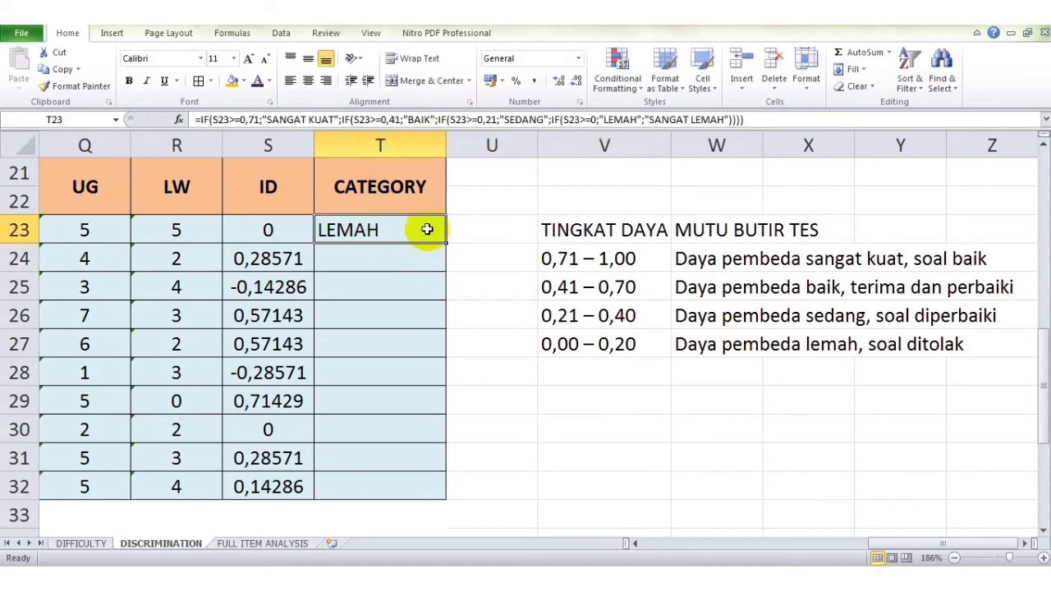
left_click_drag(446, 243, 436, 500)
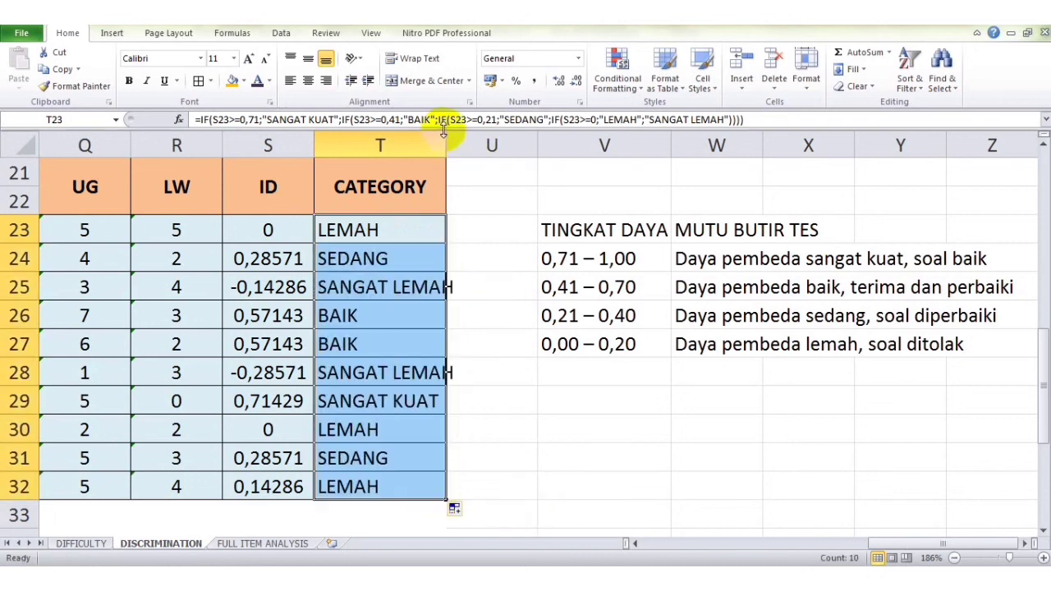
left_click_drag(445, 134, 451, 133)
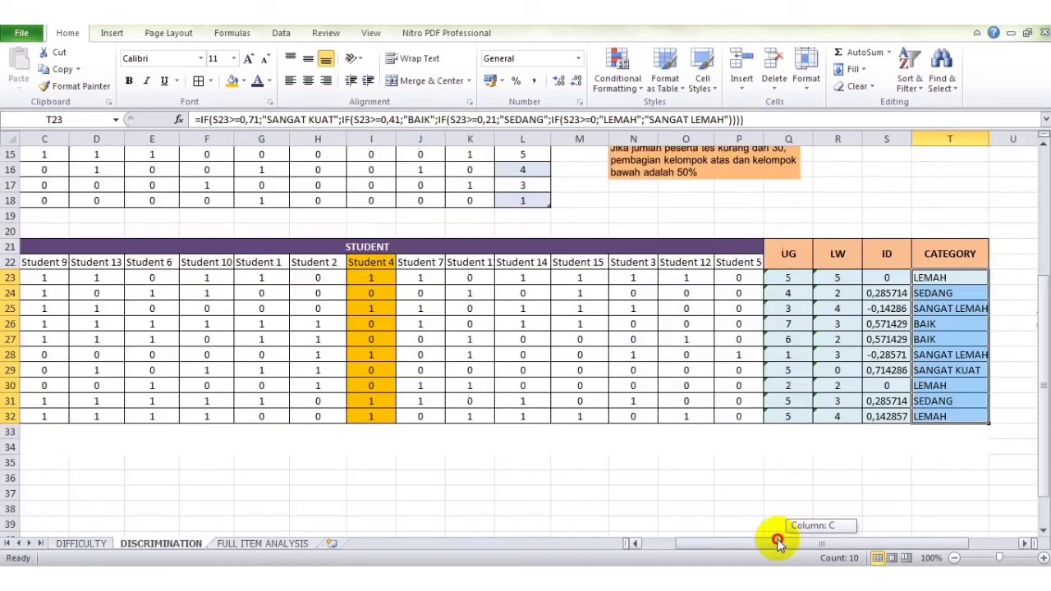
Step: Review the categories of the first three items in T23:T25 alongside the TINGKAT DAYA reference table
left_click_drag(774, 539, 826, 544)
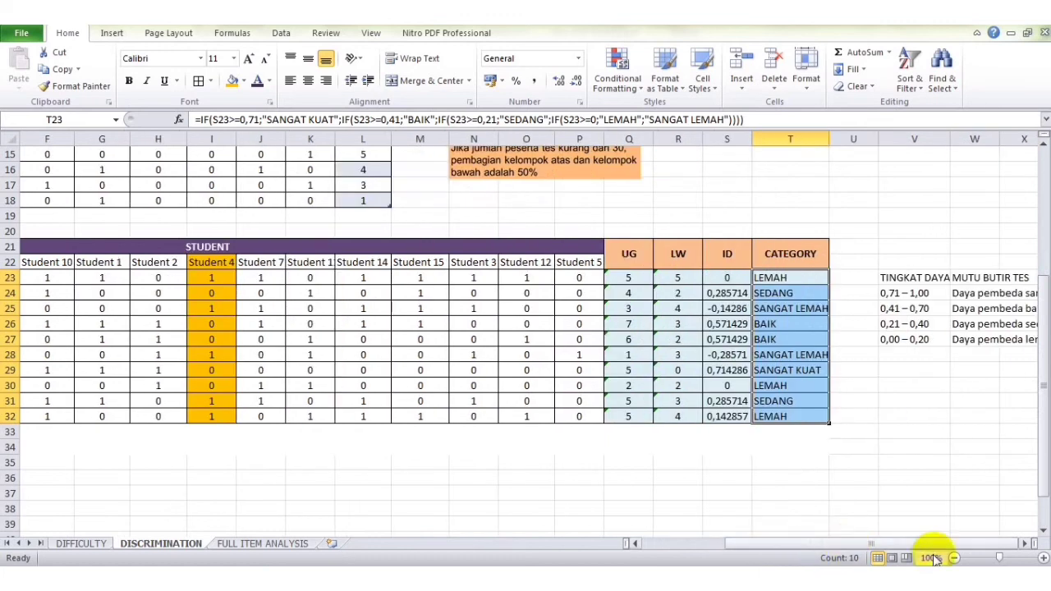
left_click(1008, 558)
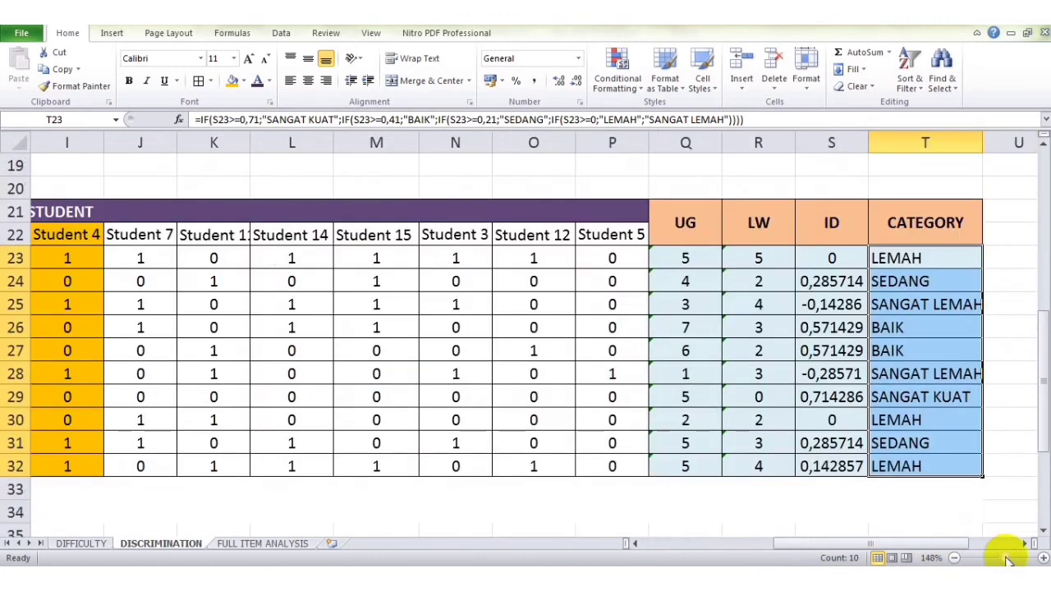
left_click(938, 257)
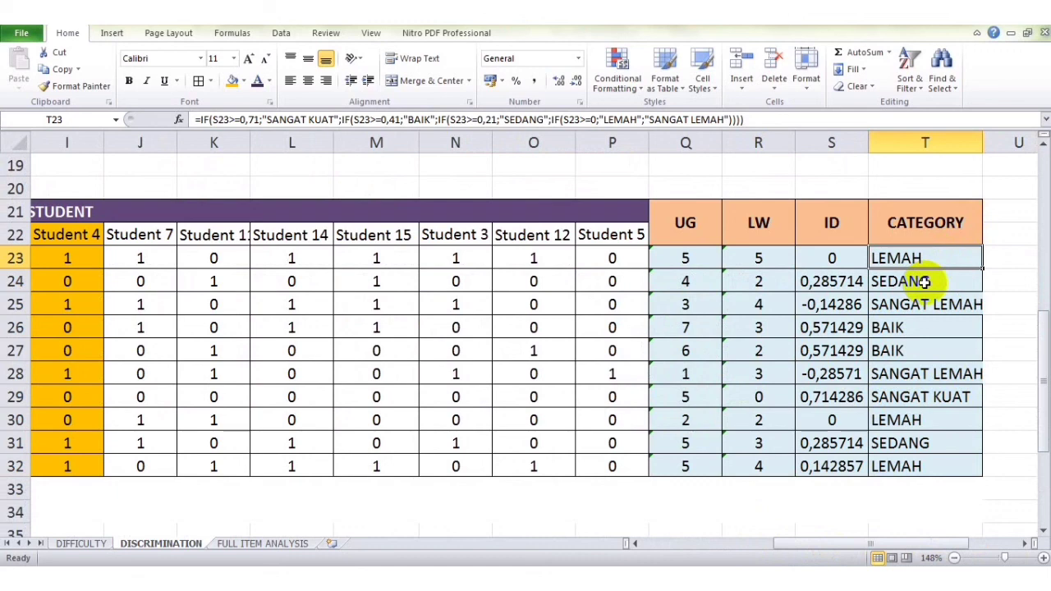
left_click(923, 281)
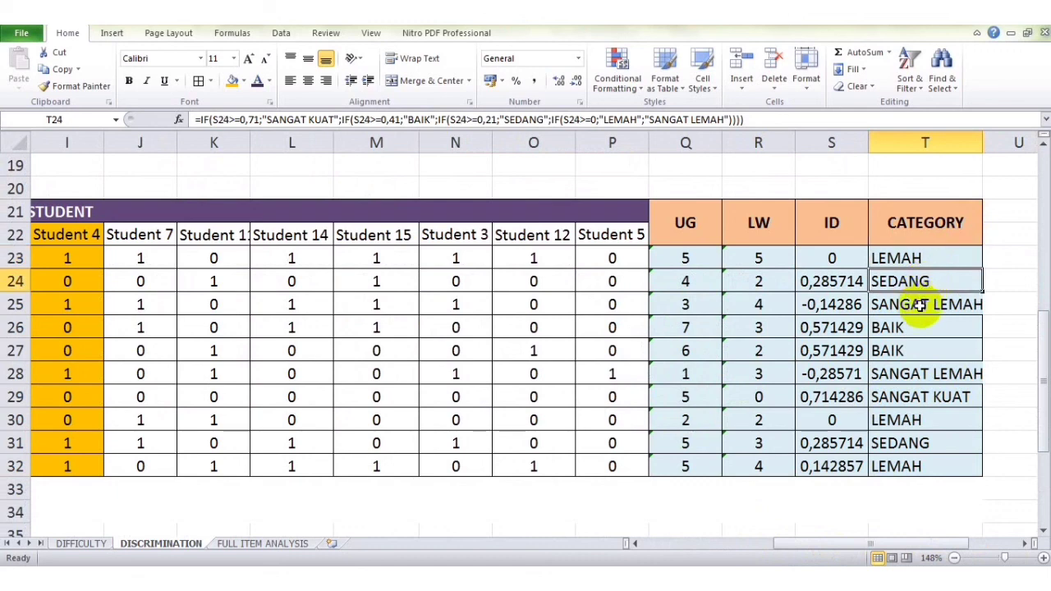
left_click(920, 305)
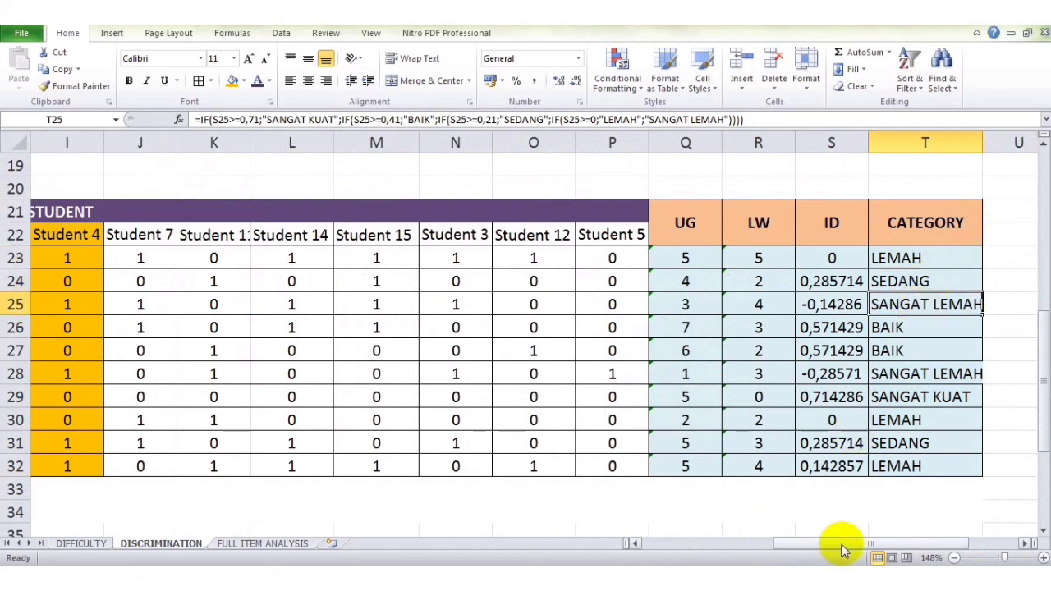
left_click_drag(841, 546, 1024, 546)
left_click(1025, 545)
left_click(1025, 545)
left_click(1025, 544)
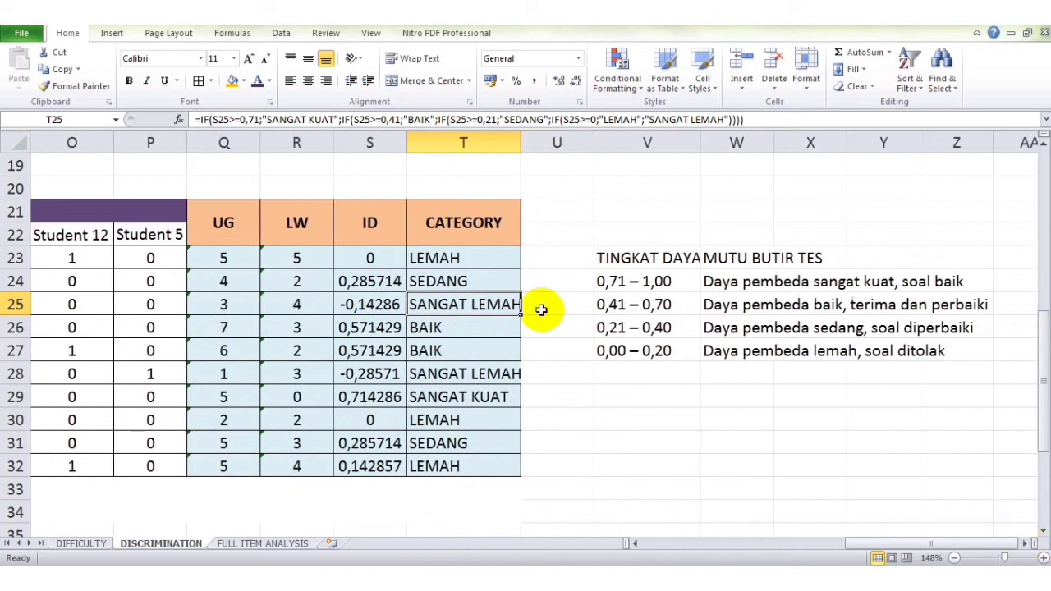
Step: Highlight the BAIK cells T26:T27 and the SANGAT KUAT cell T29 in the CATEGORY column with an orange fill
left_click(465, 333)
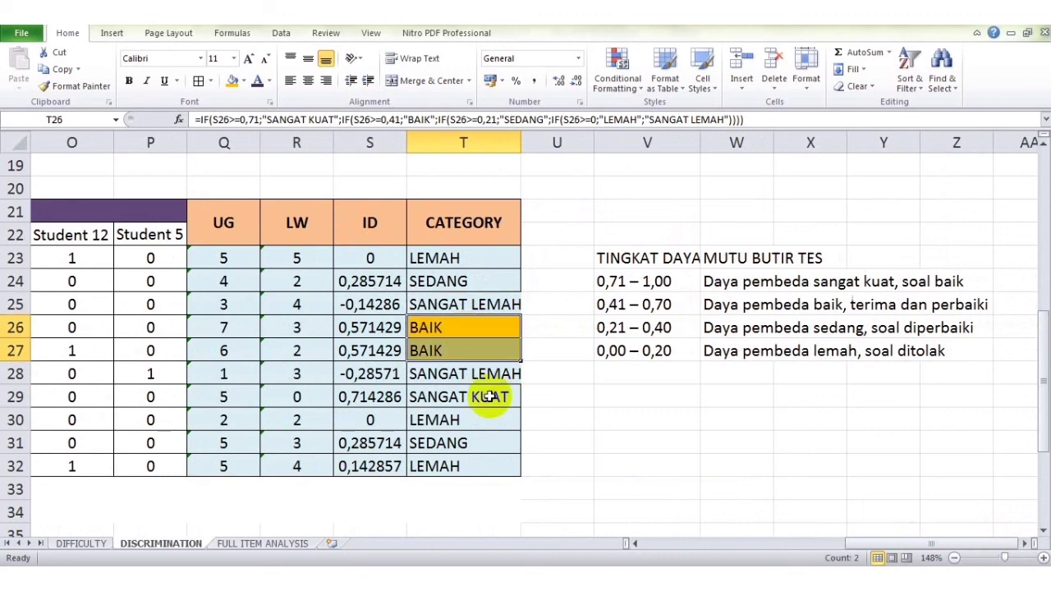
left_click(490, 397)
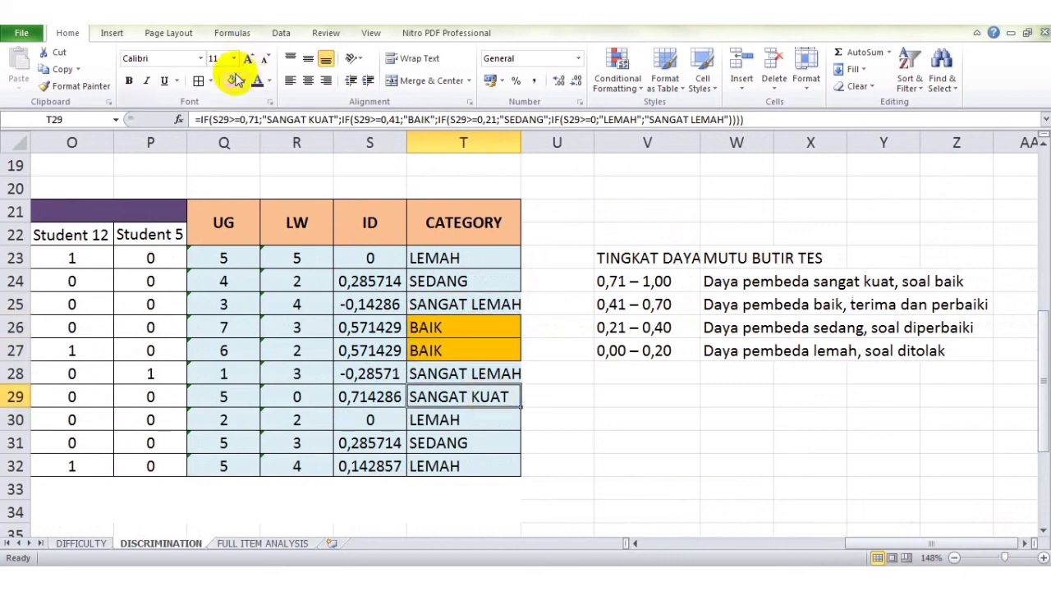
left_click(232, 81)
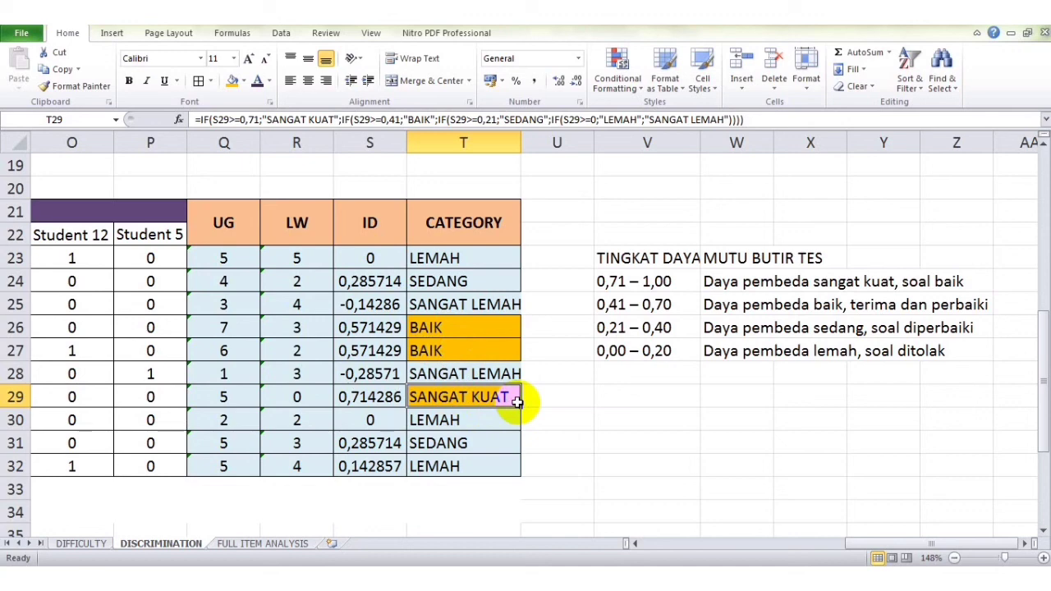
left_click(500, 269)
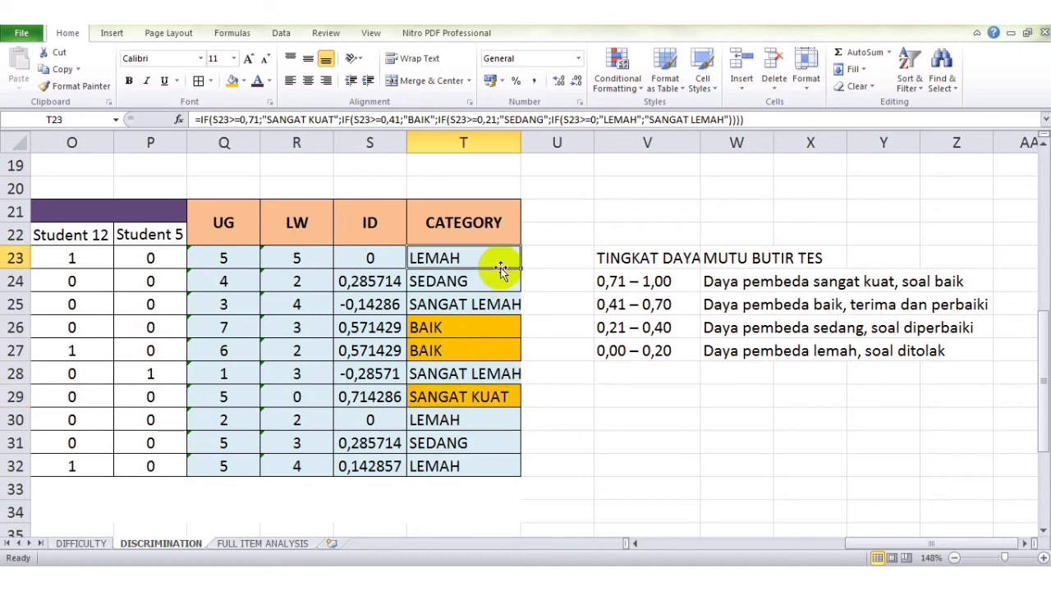